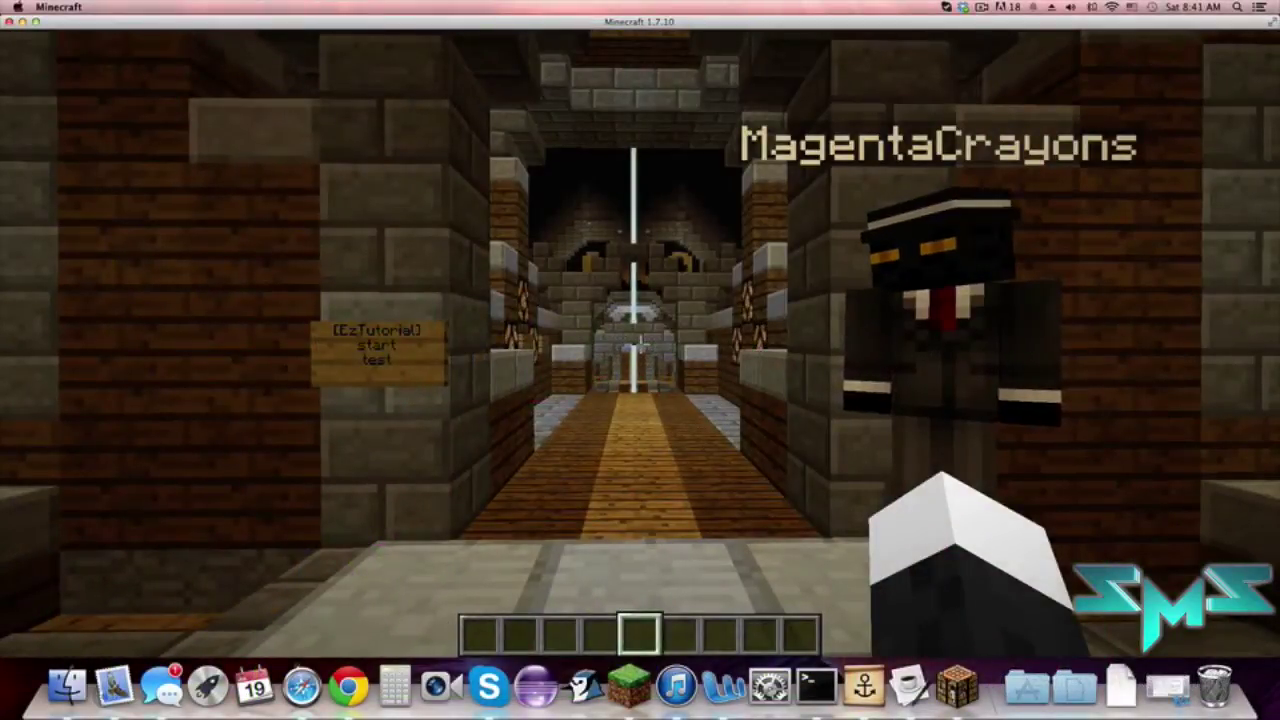
Step: Walk around the spawn hall to the [EzTutorial] wall sign and start the test tutorial from it
{"action": "key", "text": "w"}
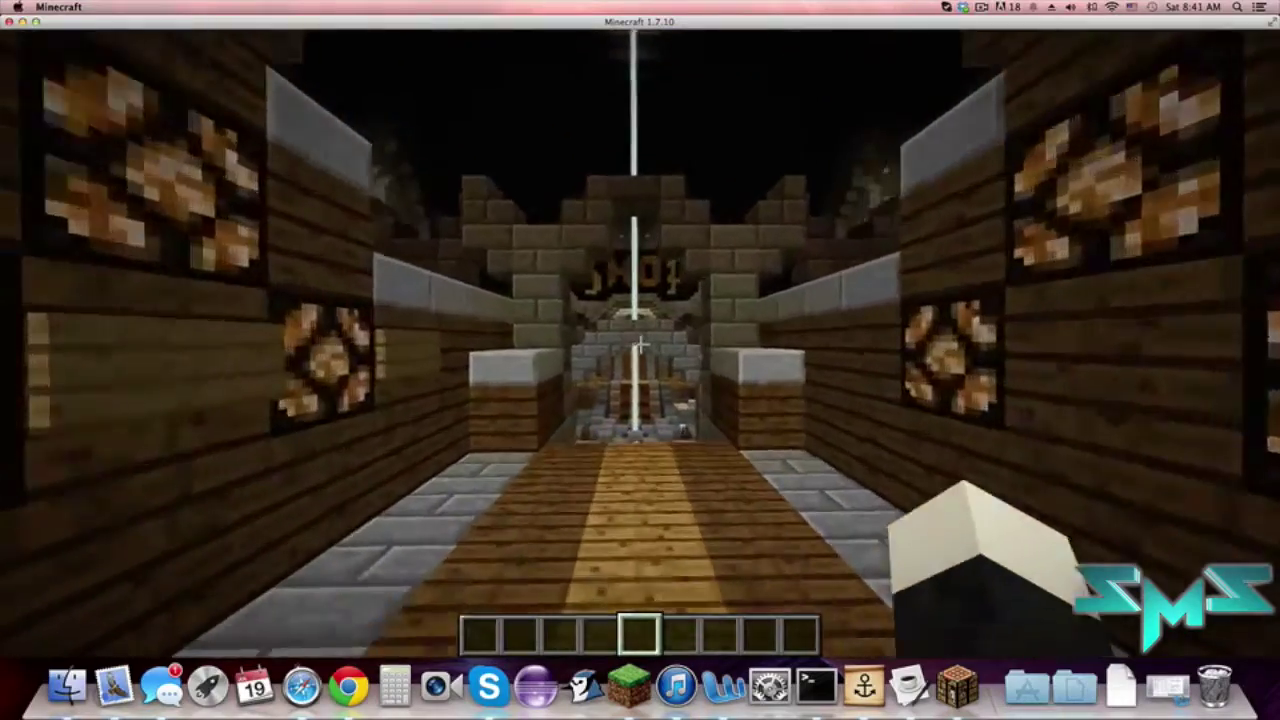
{"action": "key", "text": "w"}
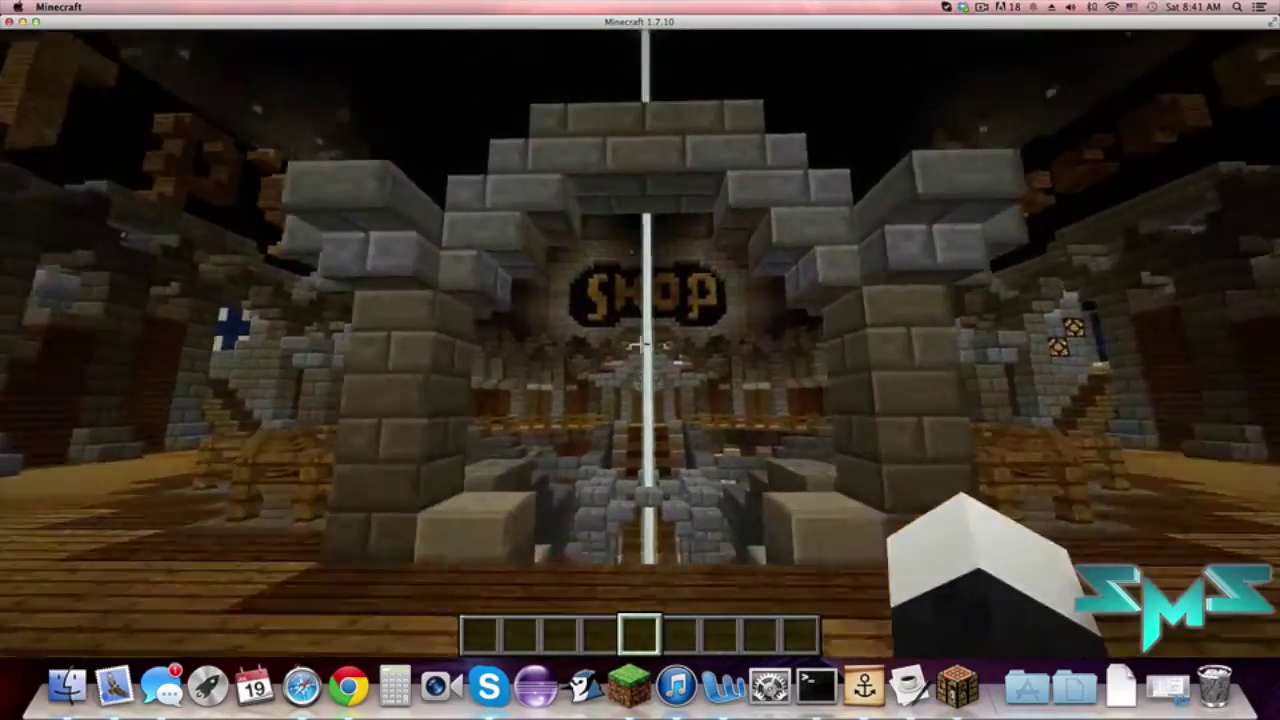
{"action": "key", "text": "w"}
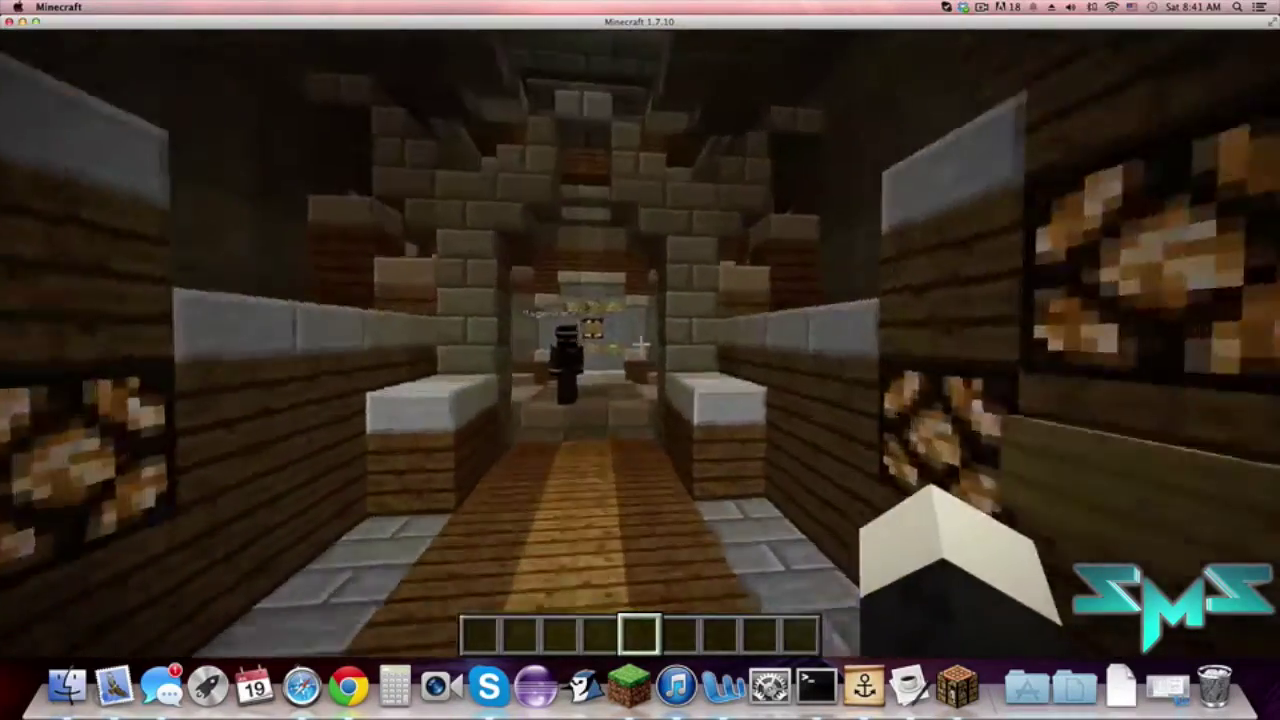
{"action": "key", "text": "w"}
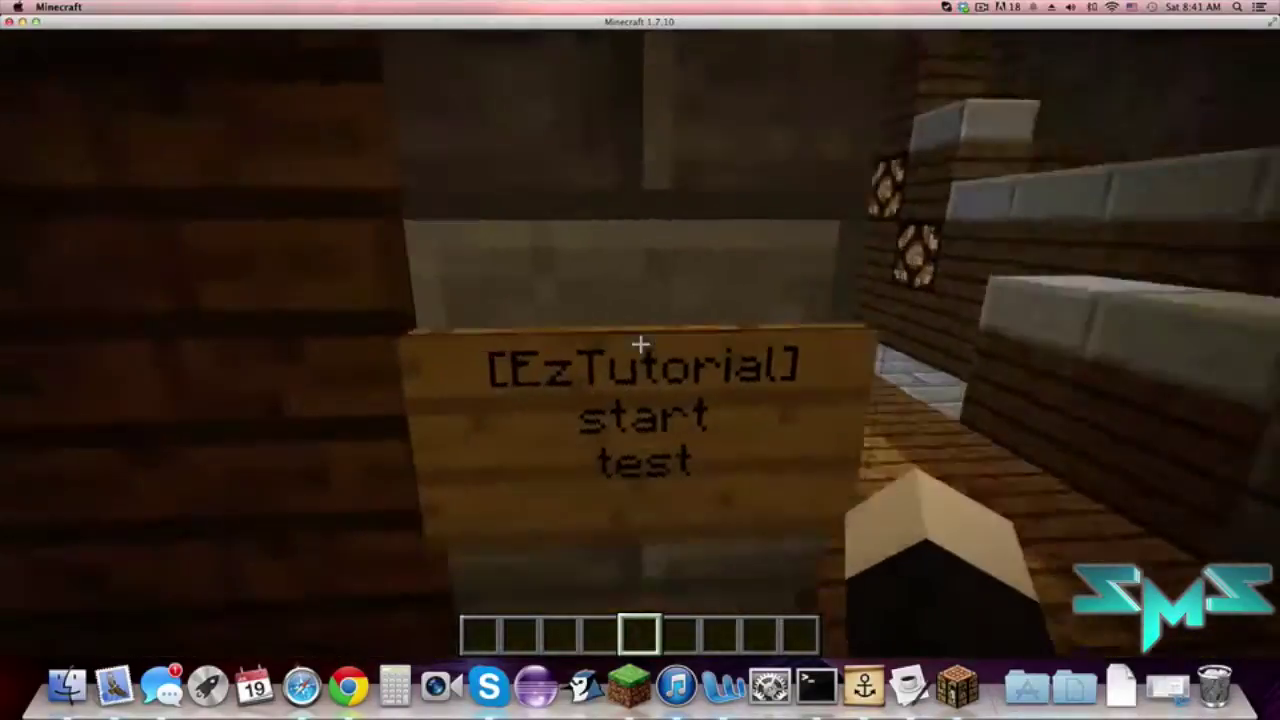
{"action": "key", "text": "s"}
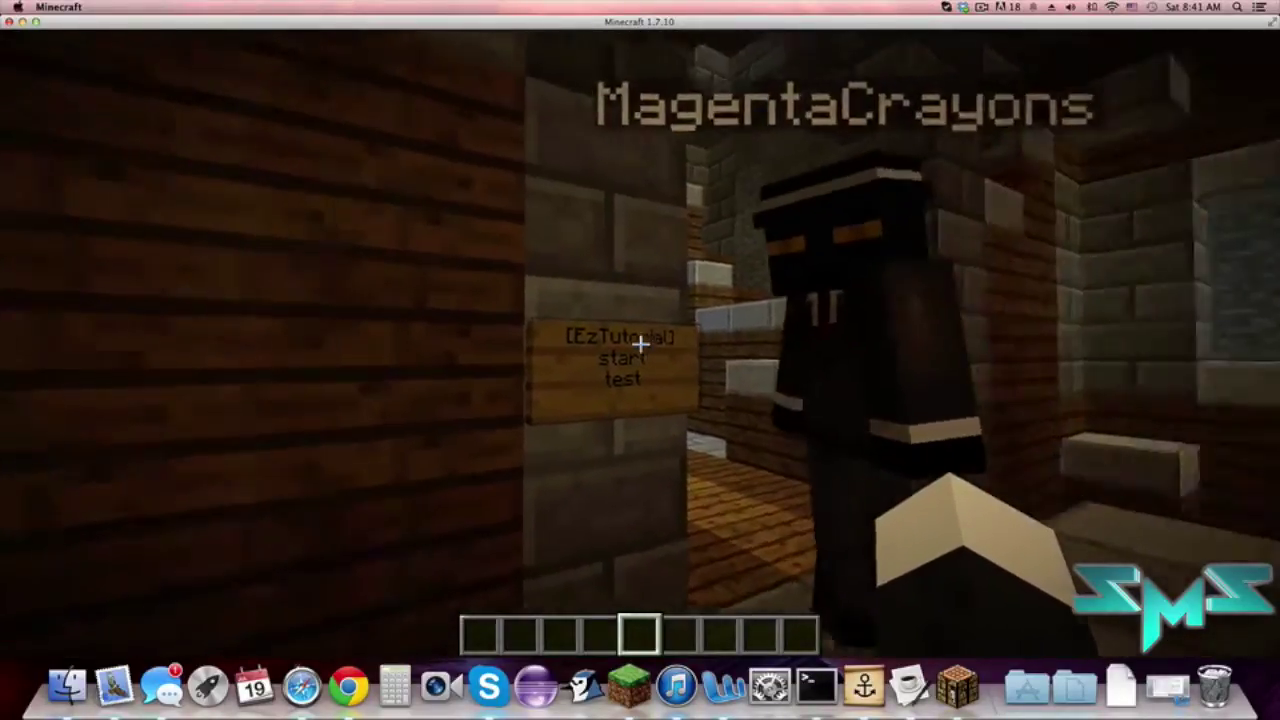
{"action": "key", "text": "d"}
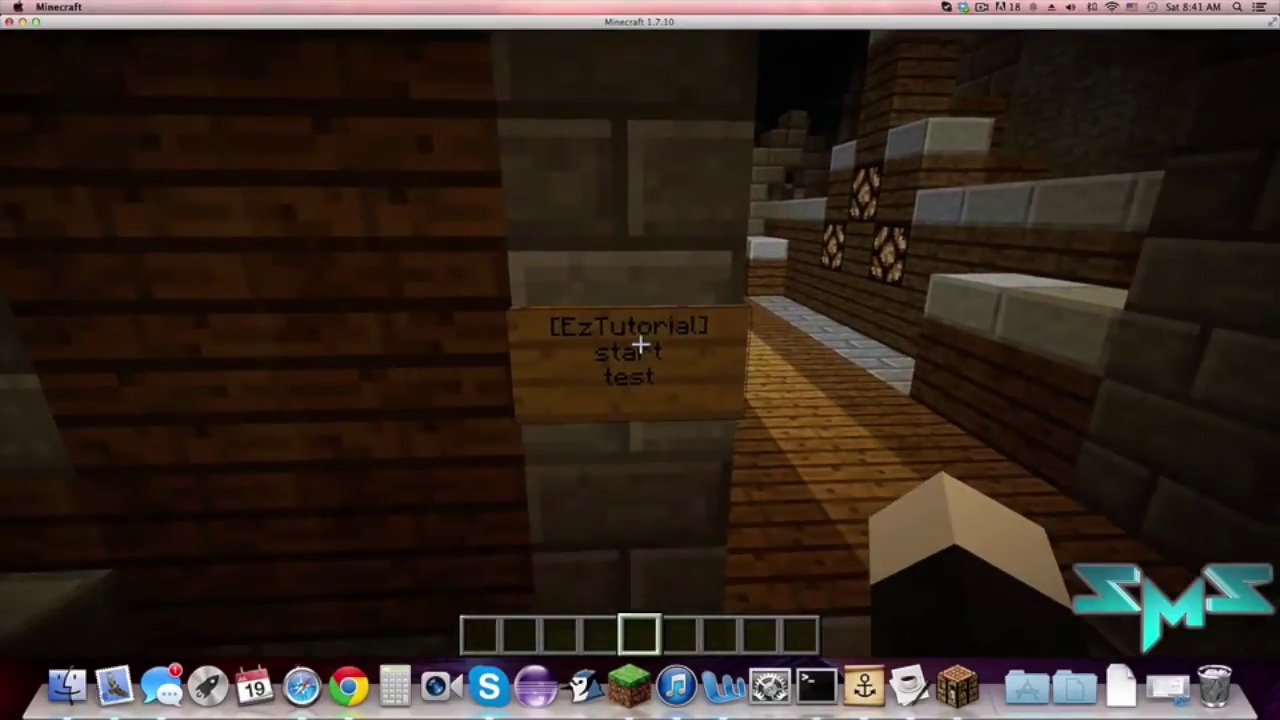
{"action": "right_click", "coordinate": [640, 343]}
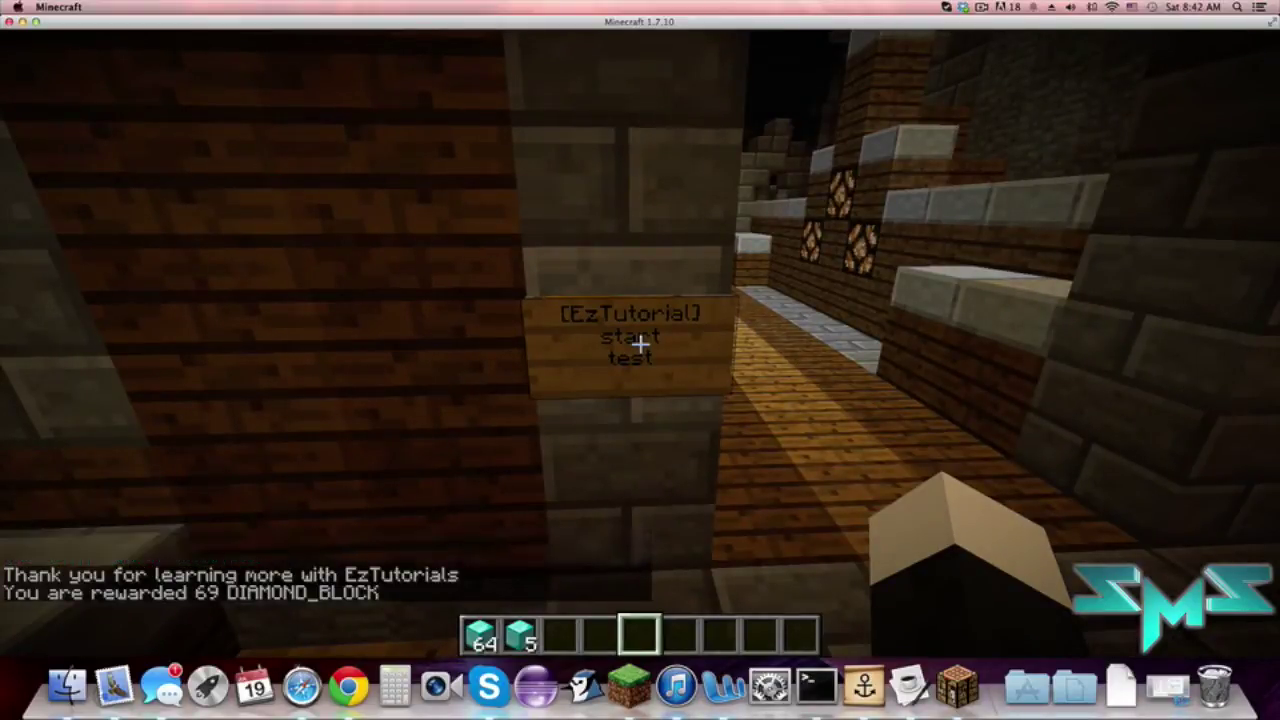
Step: Review the test tutorial's messages in the chat history, then close the chat
{"action": "key", "text": "w"}
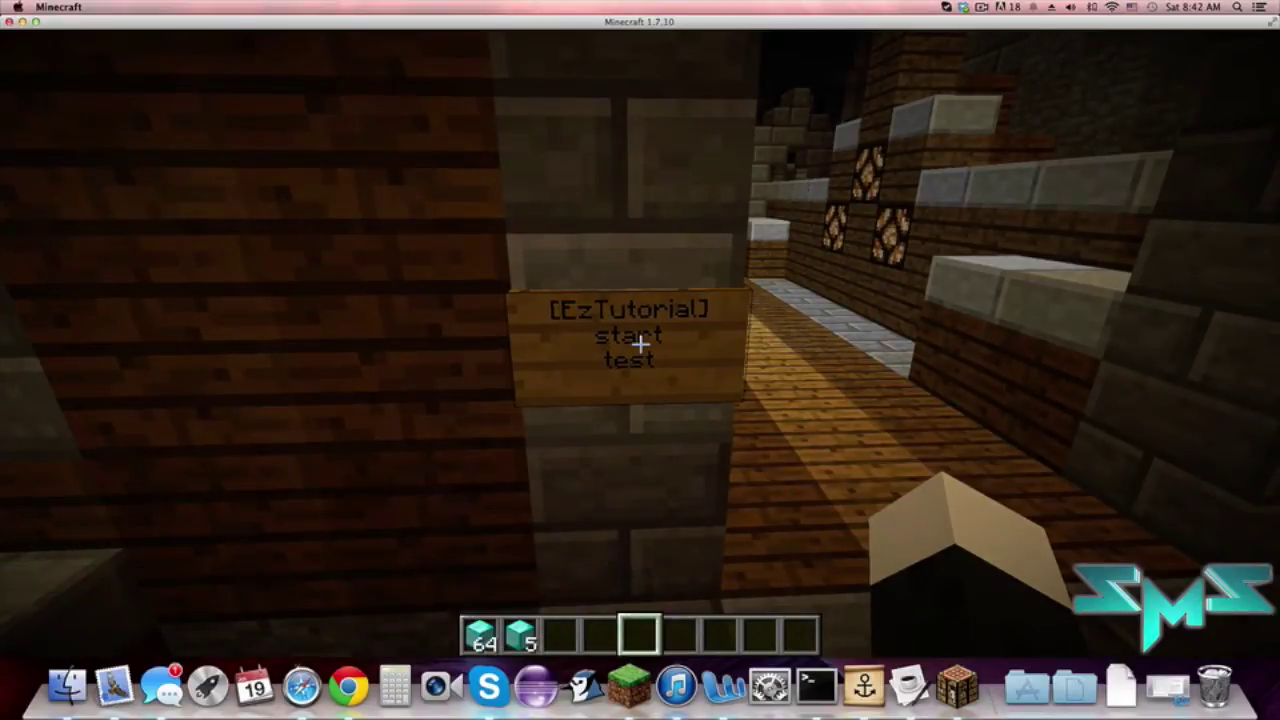
{"action": "key", "text": "t"}
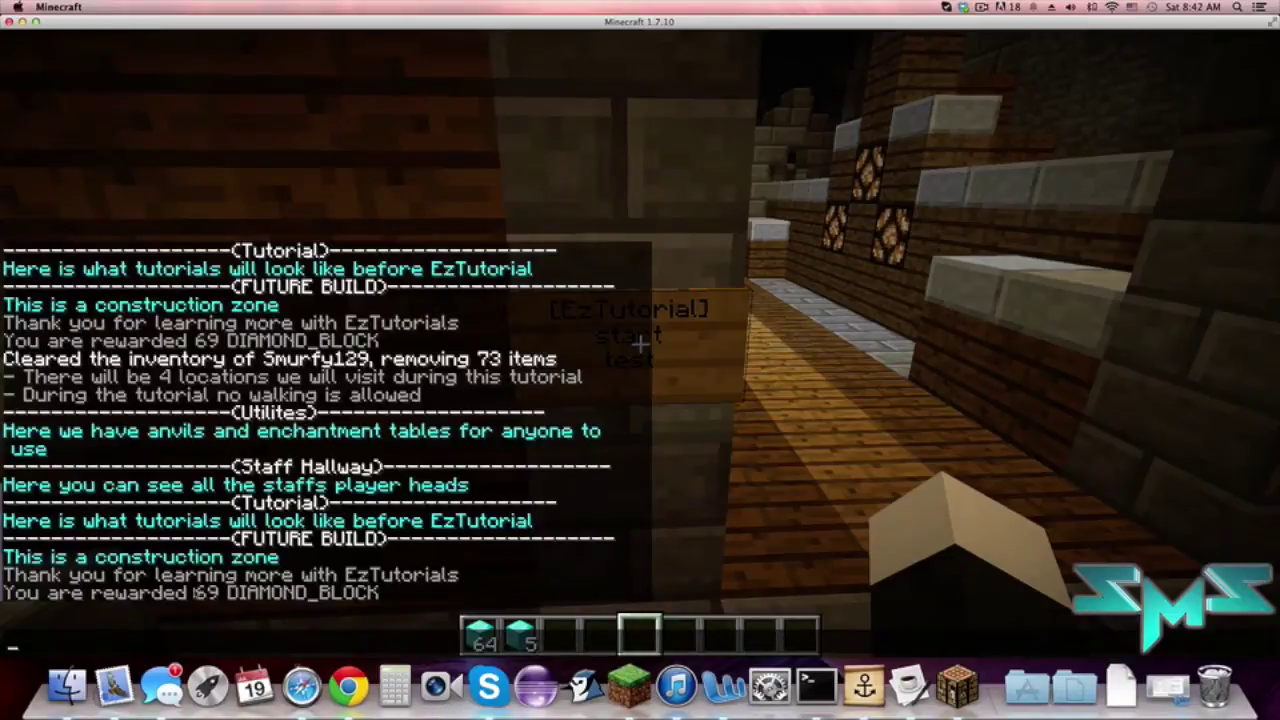
{"action": "key", "text": "Escape"}
Step: Back away from the test tutorial sign and empty the inventory with the /clear command
{"action": "key", "text": "s"}
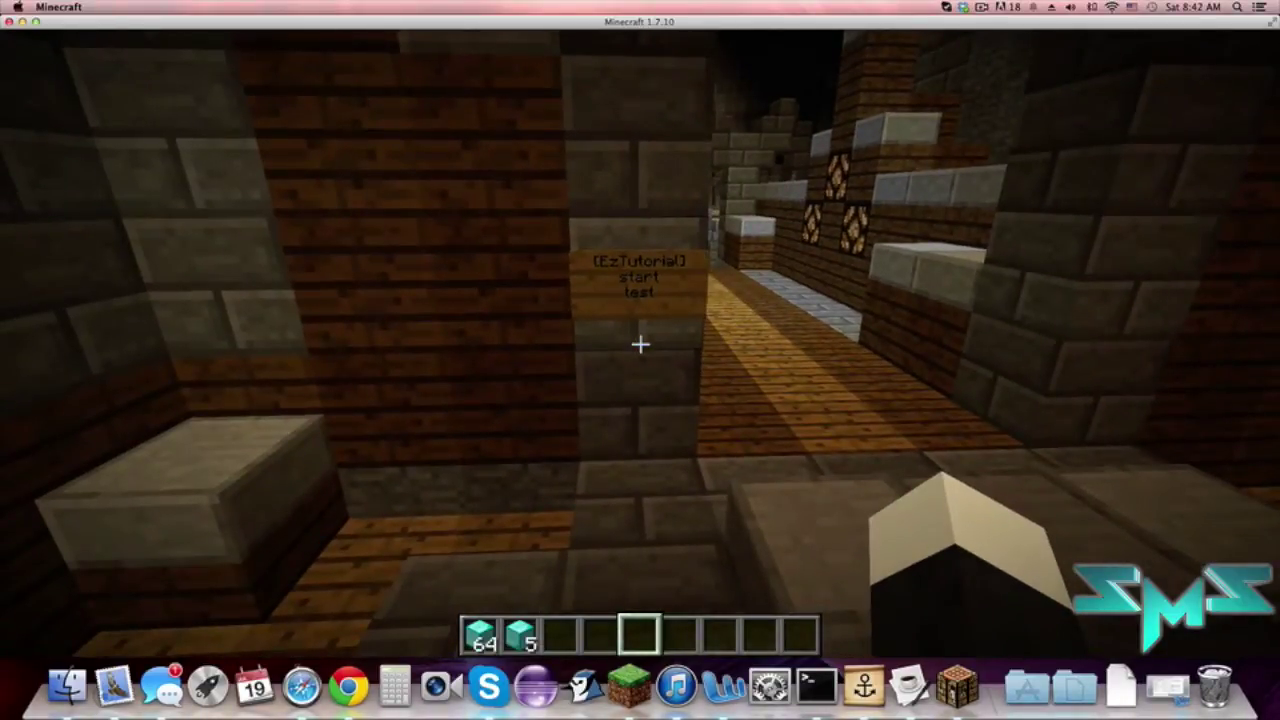
{"action": "key", "text": "s"}
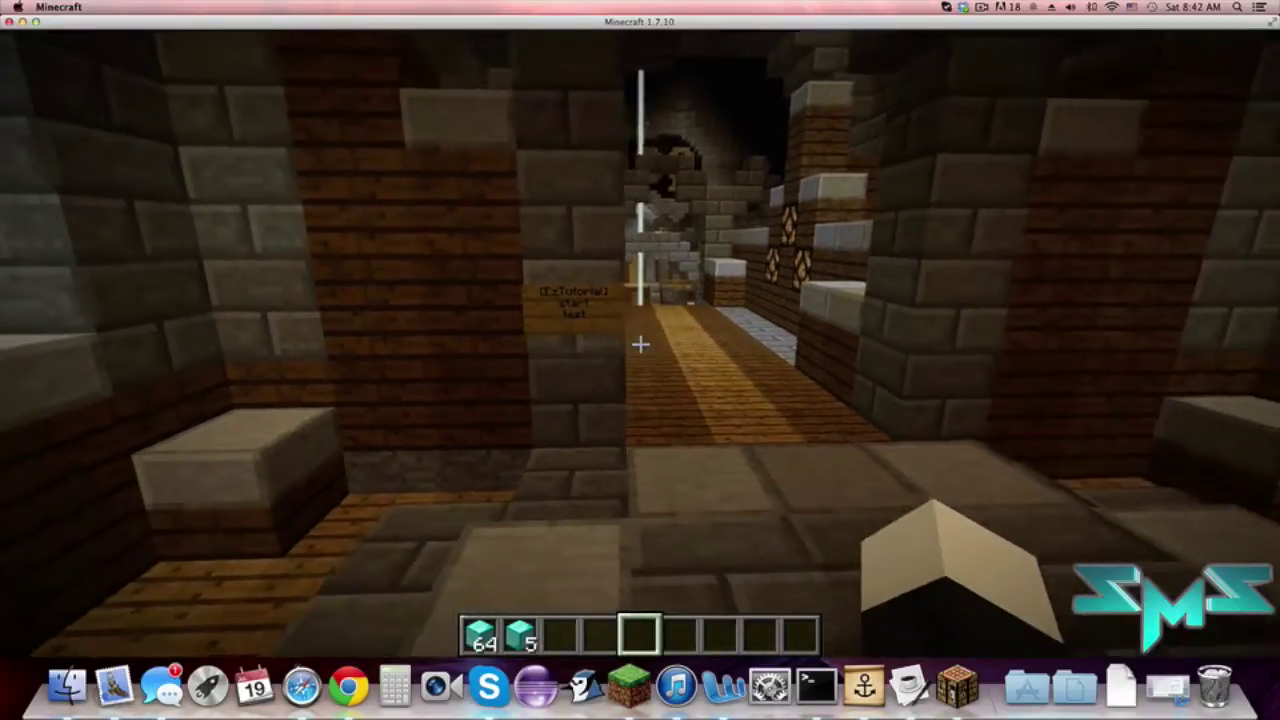
{"action": "key", "text": "d"}
{"action": "key", "text": "d"}
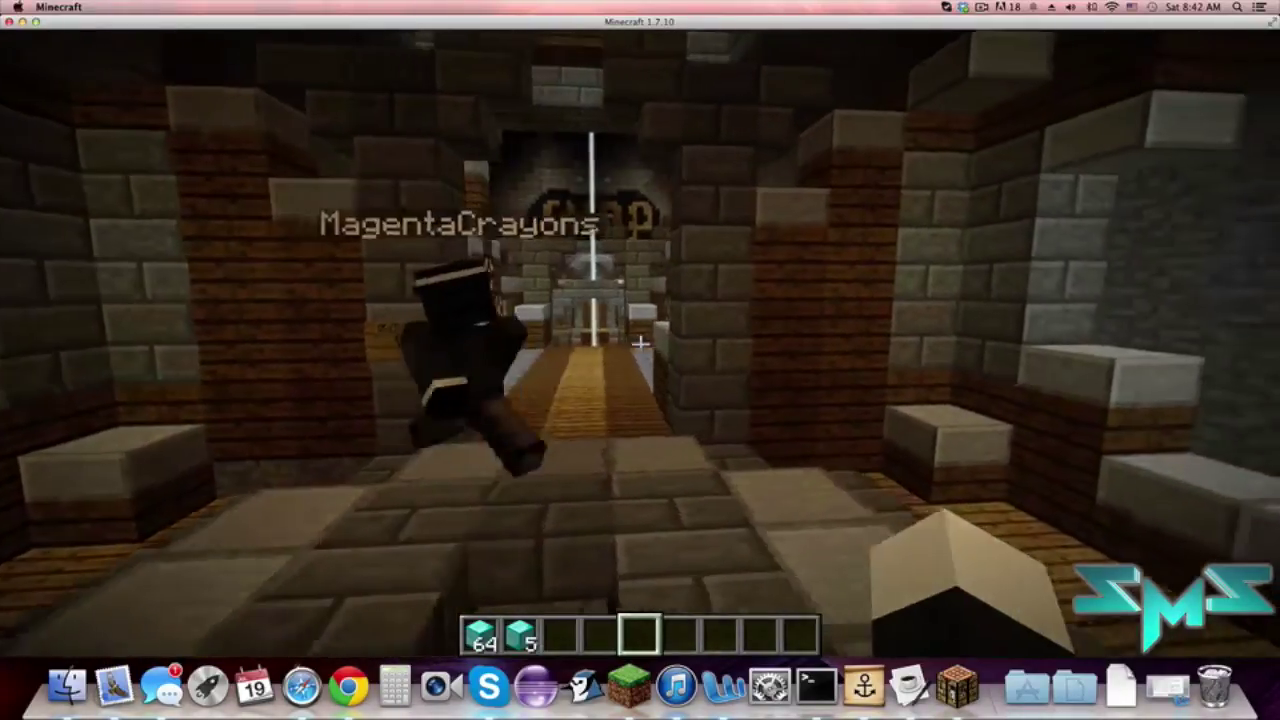
{"action": "key", "text": "w"}
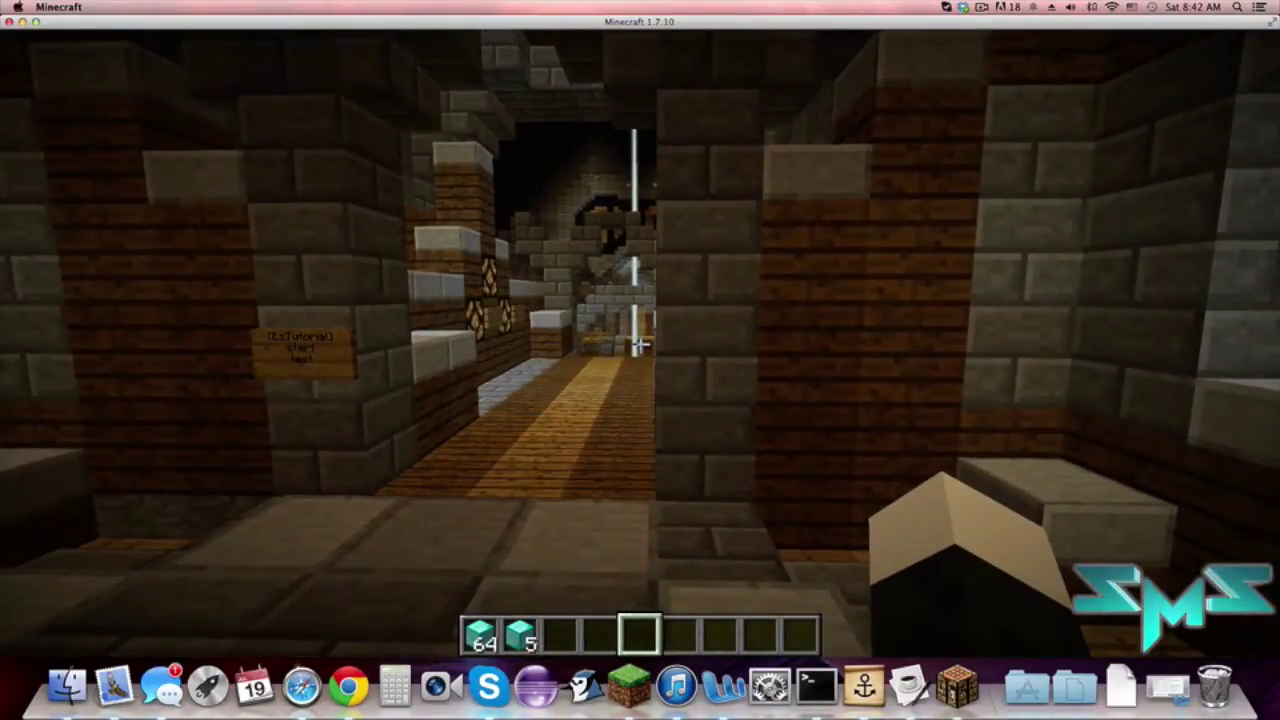
{"action": "type", "text": "/clear"}
{"action": "key", "text": "Return"}
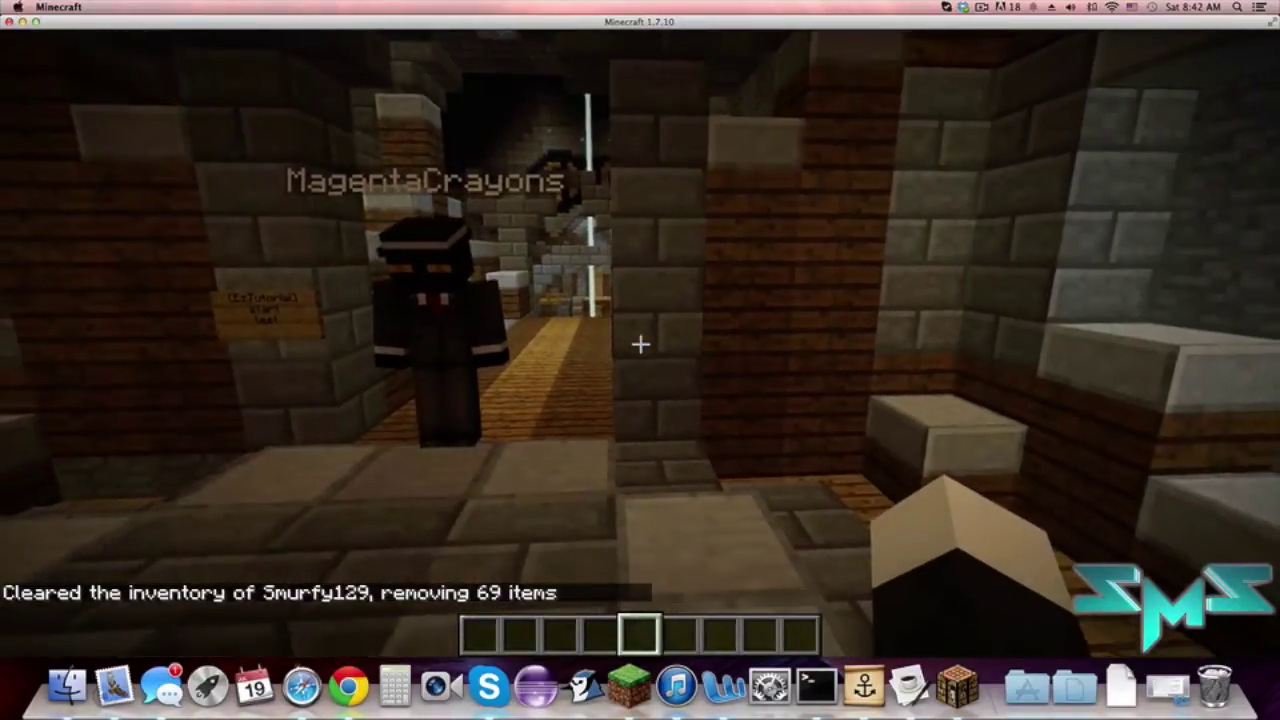
Step: Show the plugin's commands with /tutorial help and list the existing tutorials with /tutorial list
{"action": "type", "text": "/tutorial help"}
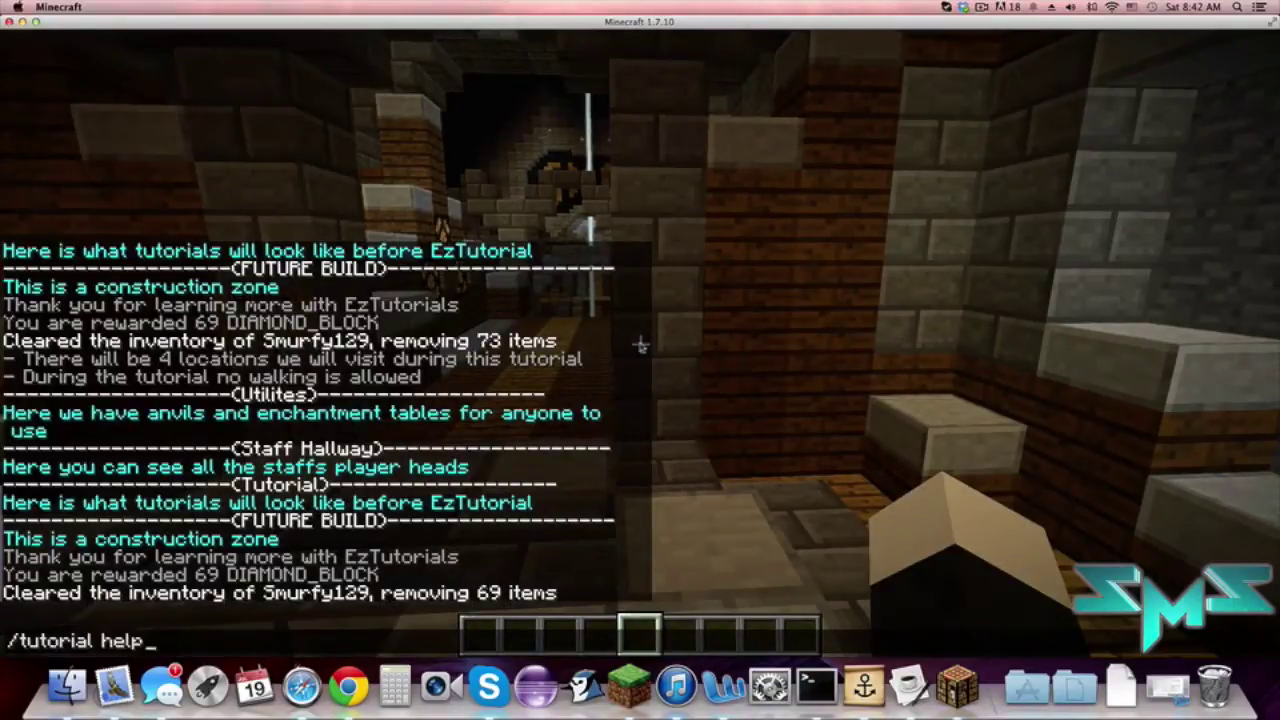
{"action": "key", "text": "Return"}
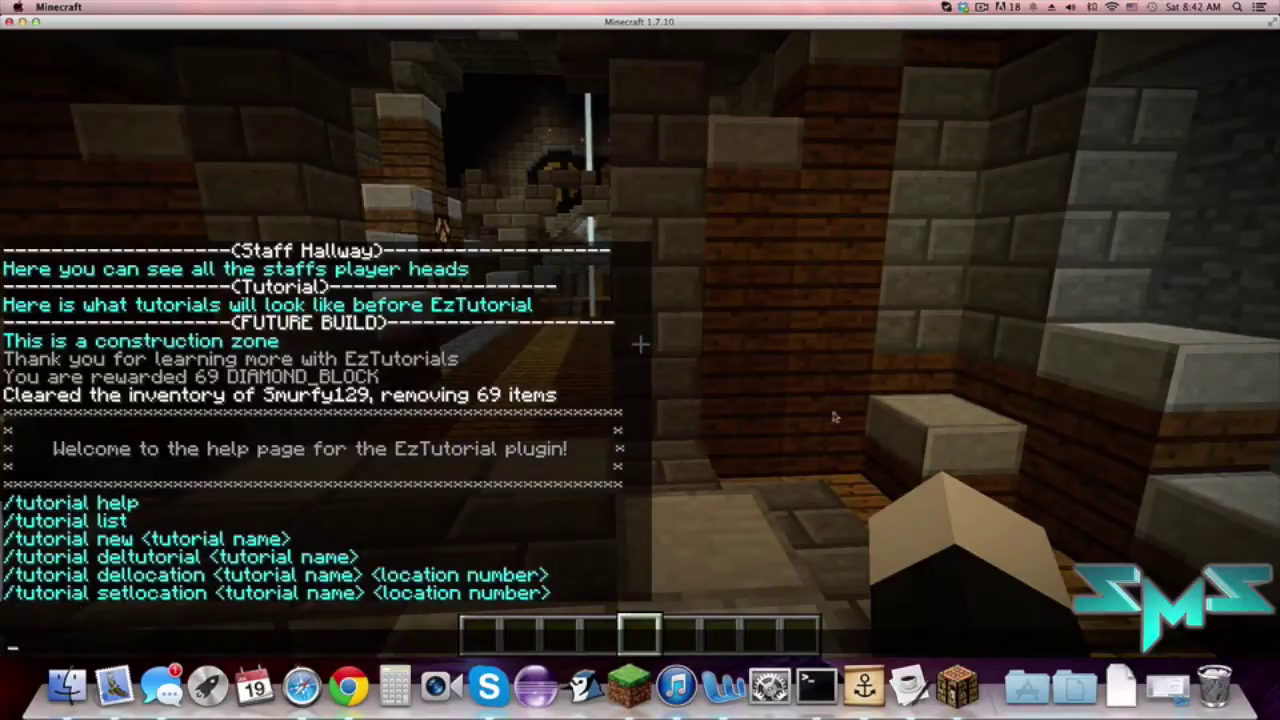
{"action": "key", "text": "Escape"}
{"action": "key", "text": "slash"}
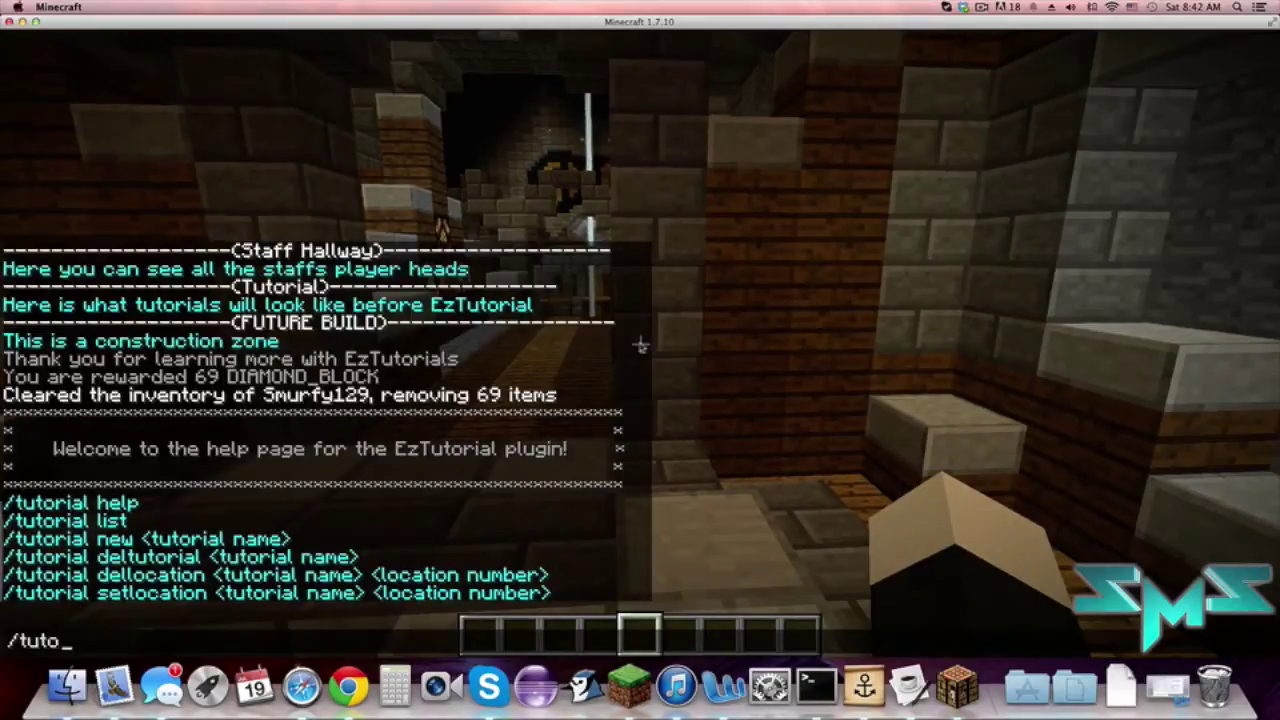
{"action": "type", "text": "tutorial list"}
{"action": "key", "text": "Return"}
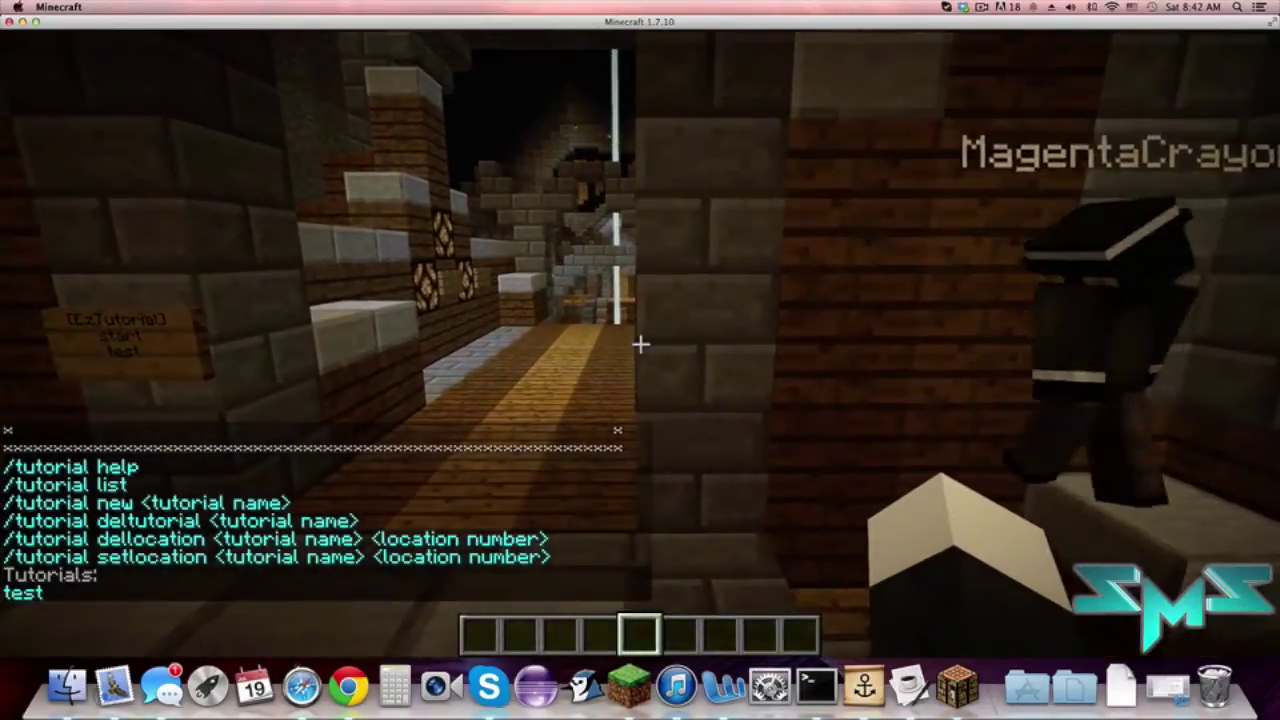
Step: Create a new tutorial named spawn with the command /tutorial new spawn
{"action": "key", "text": "slash"}
{"action": "type", "text": "tuto"}
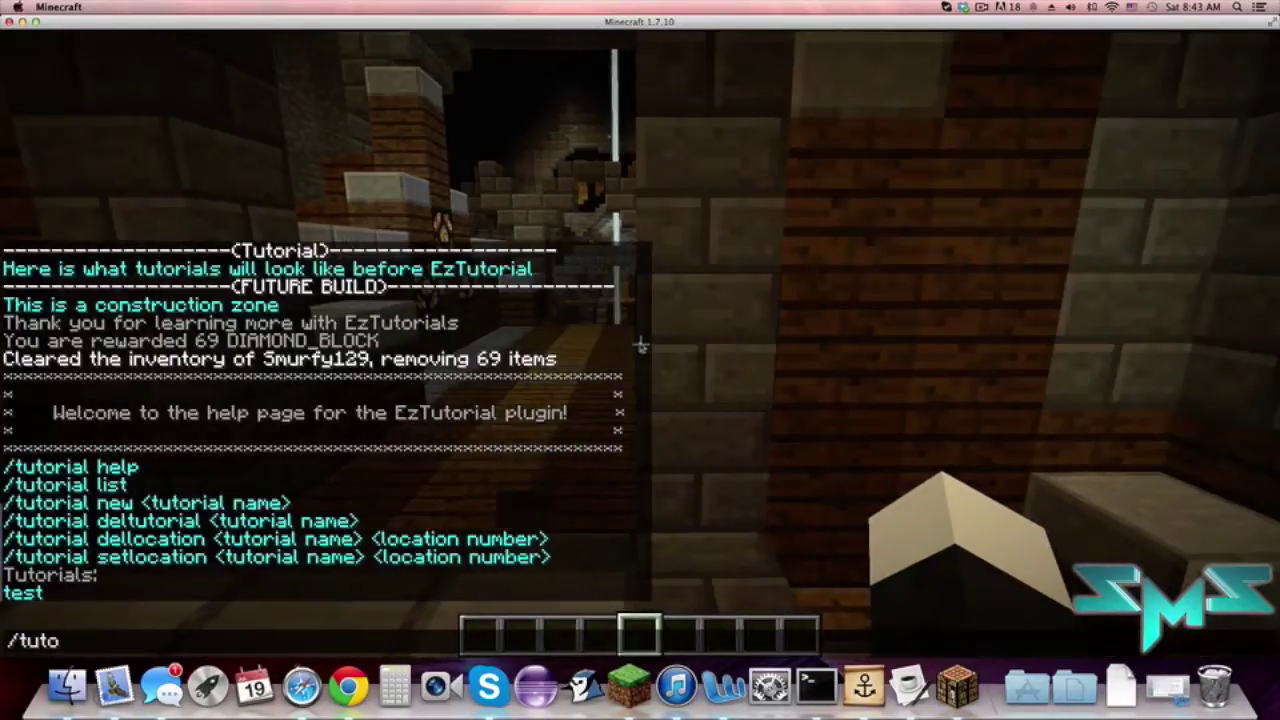
{"action": "type", "text": "rial new spawn"}
{"action": "key", "text": "Return"}
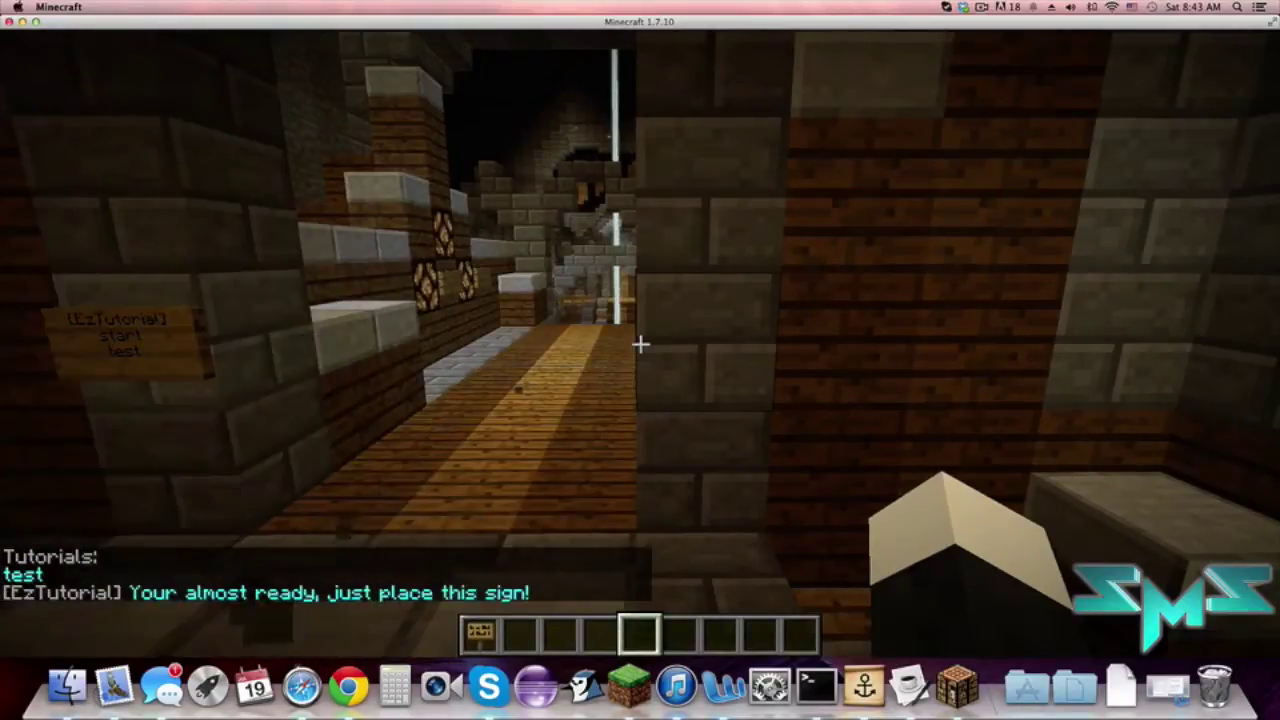
Step: Place the spawn tutorial's sign, with its text left blank, on the pillar across the doorway from the test sign, and trigger it
{"action": "key", "text": "1"}
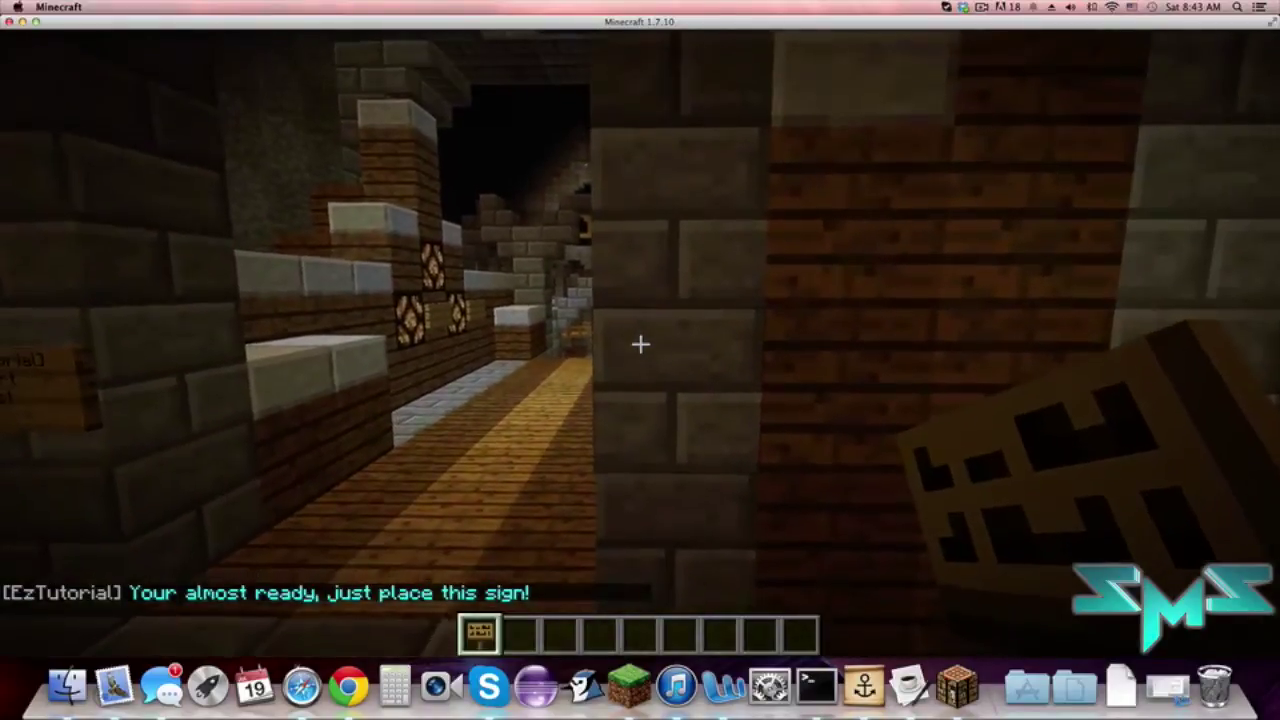
{"action": "key", "text": "a"}
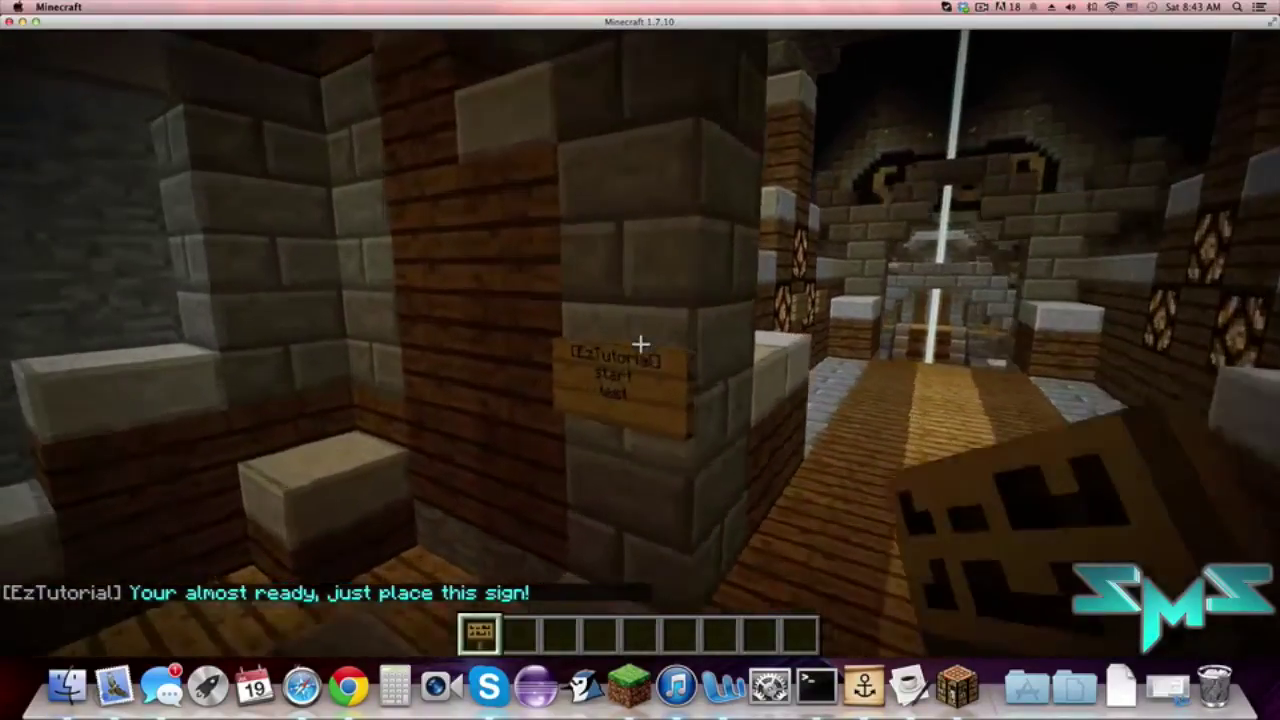
{"action": "key", "text": "w"}
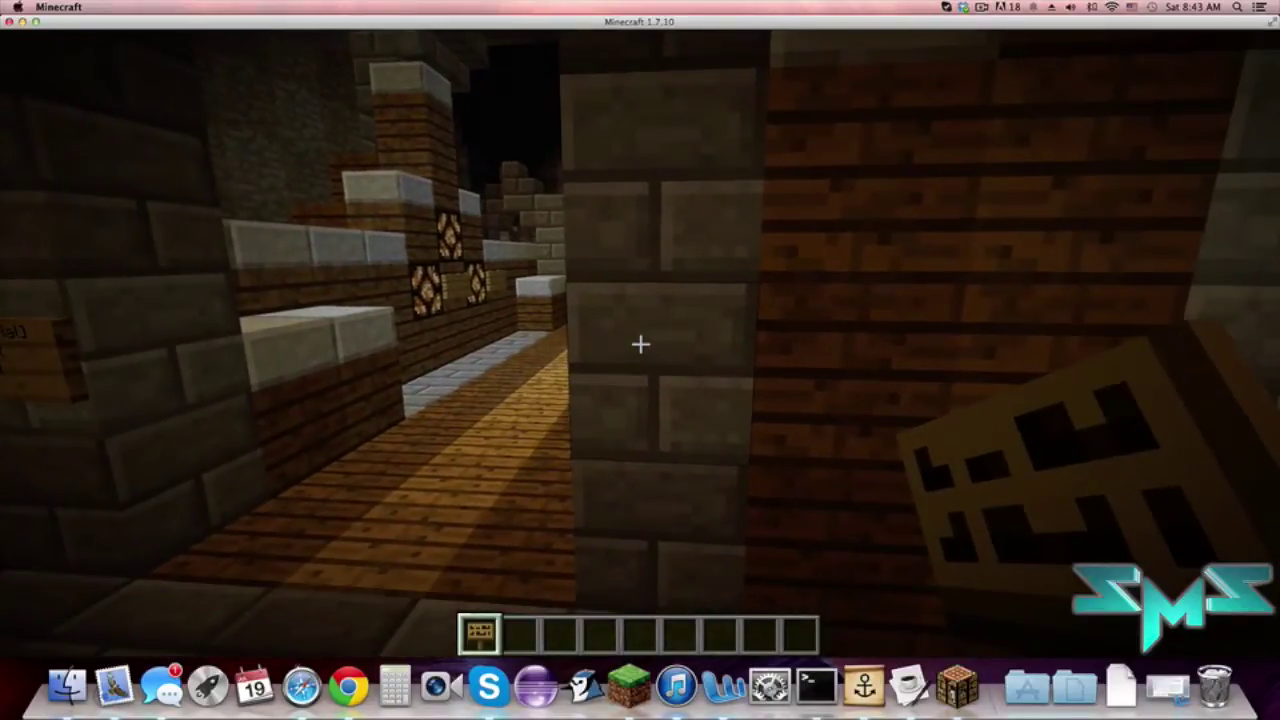
{"action": "right_click", "coordinate": [640, 344]}
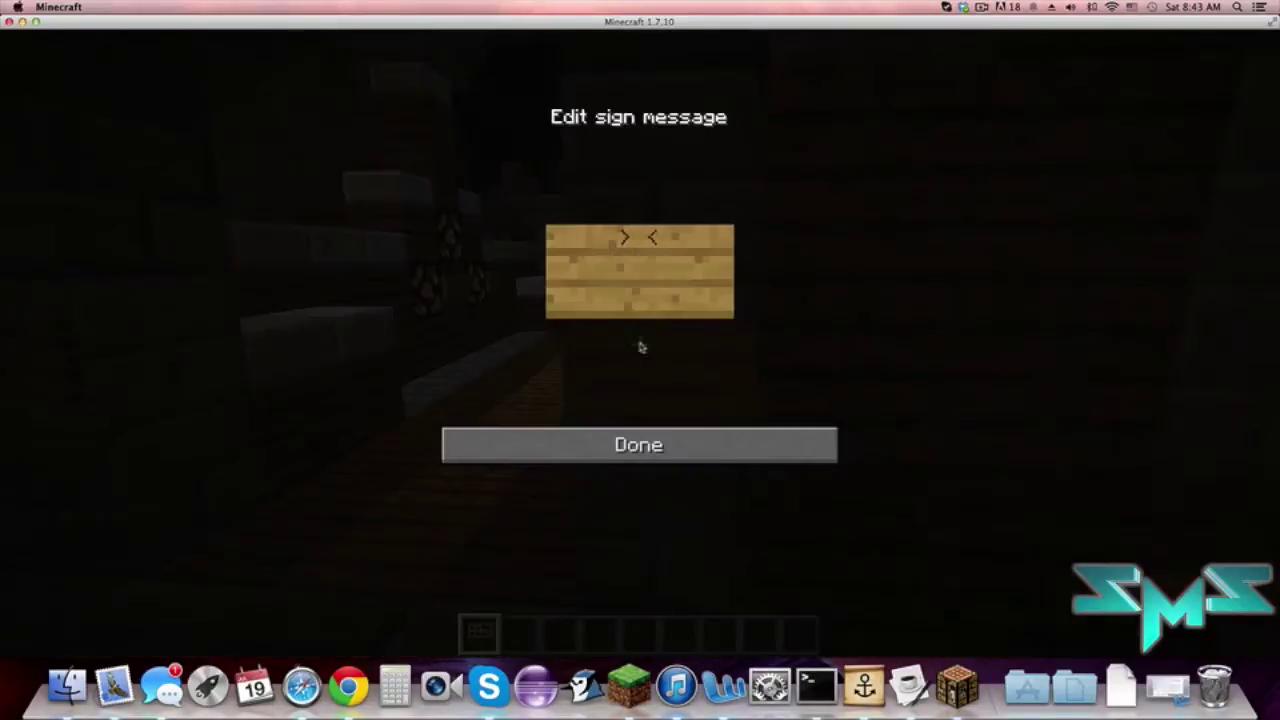
{"action": "left_click", "coordinate": [765, 445]}
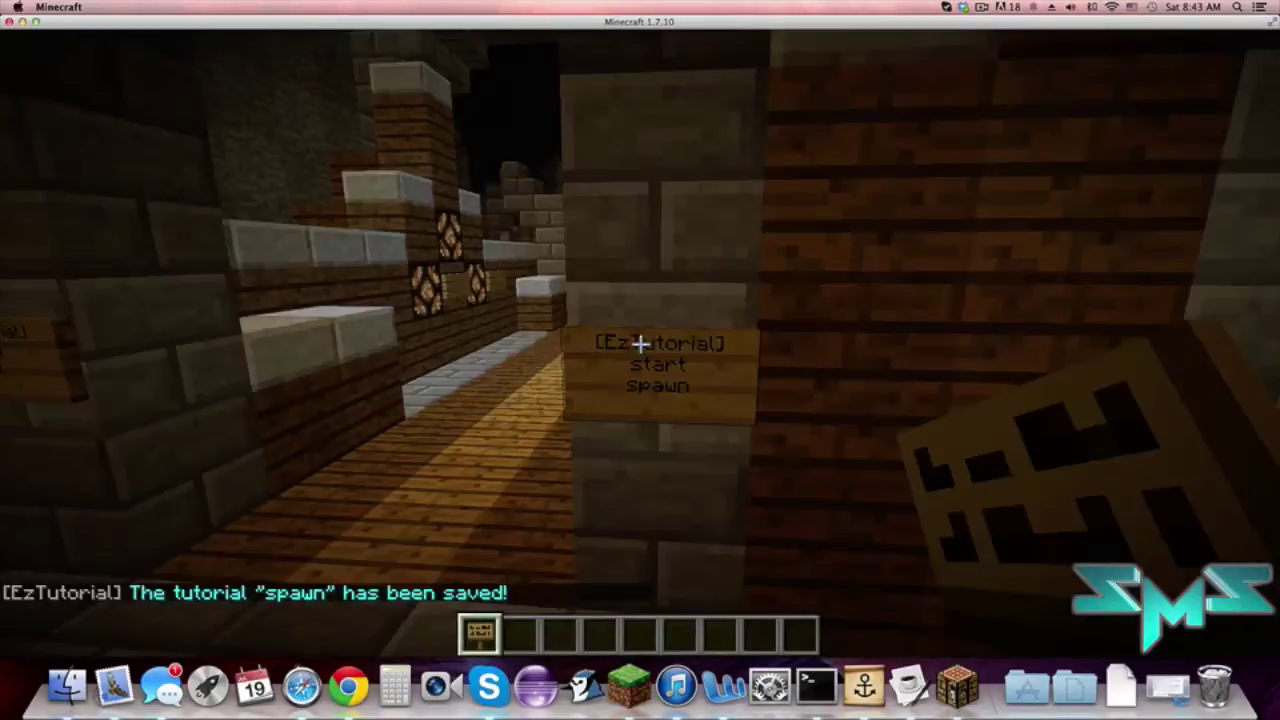
{"action": "key", "text": "2"}
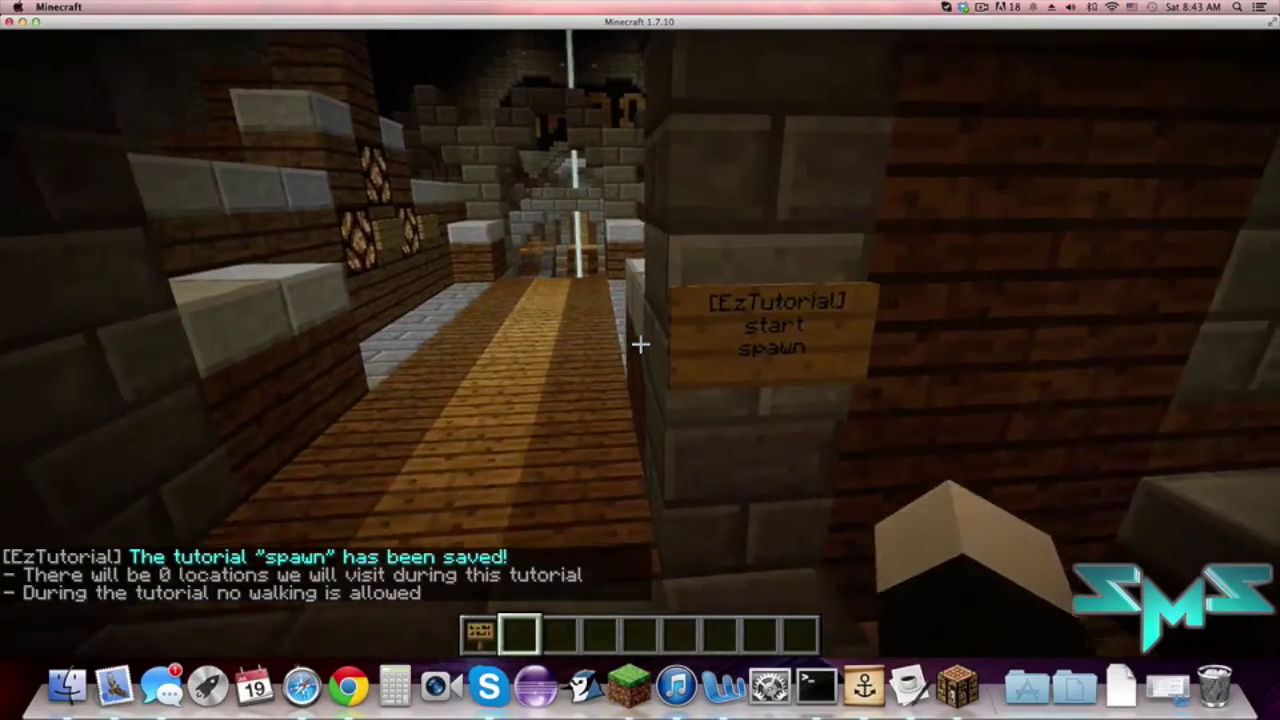
Step: Stand in the long hallway with blue-and-white walls and save it with /tutorial setlocation spawn 1
{"action": "key", "text": "w"}
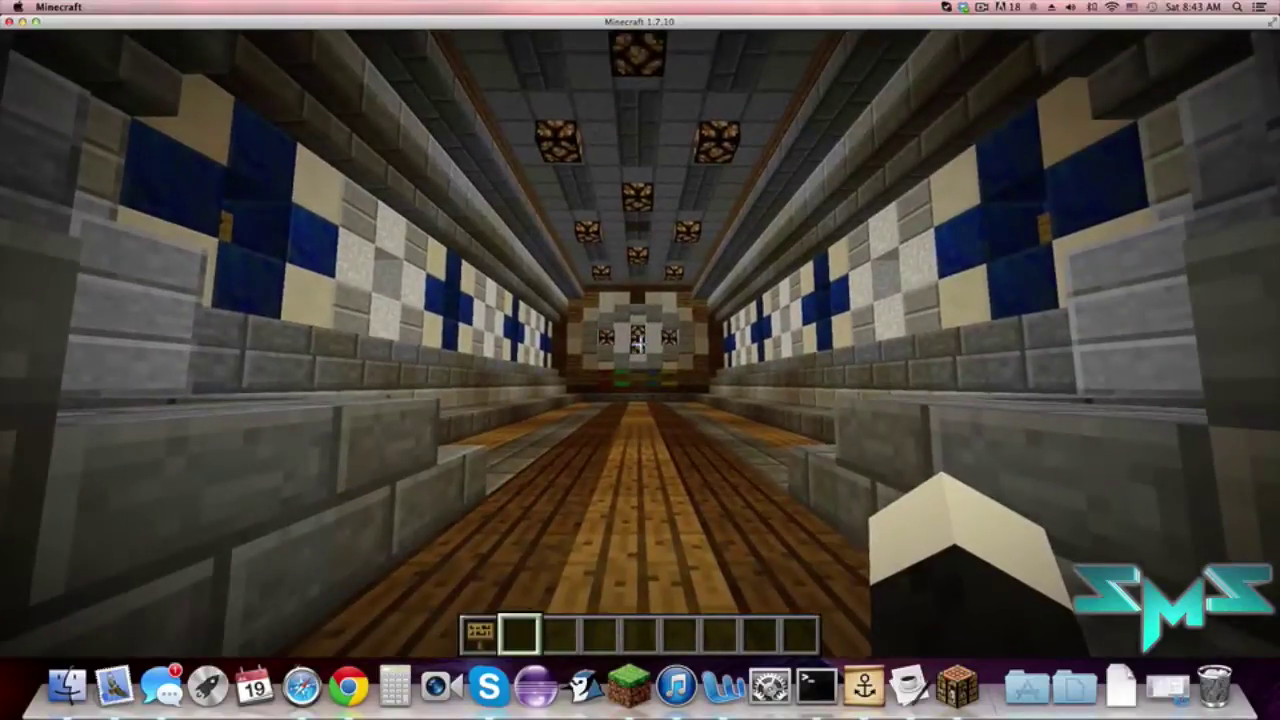
{"action": "key", "text": "slash"}
{"action": "type", "text": "tutor"}
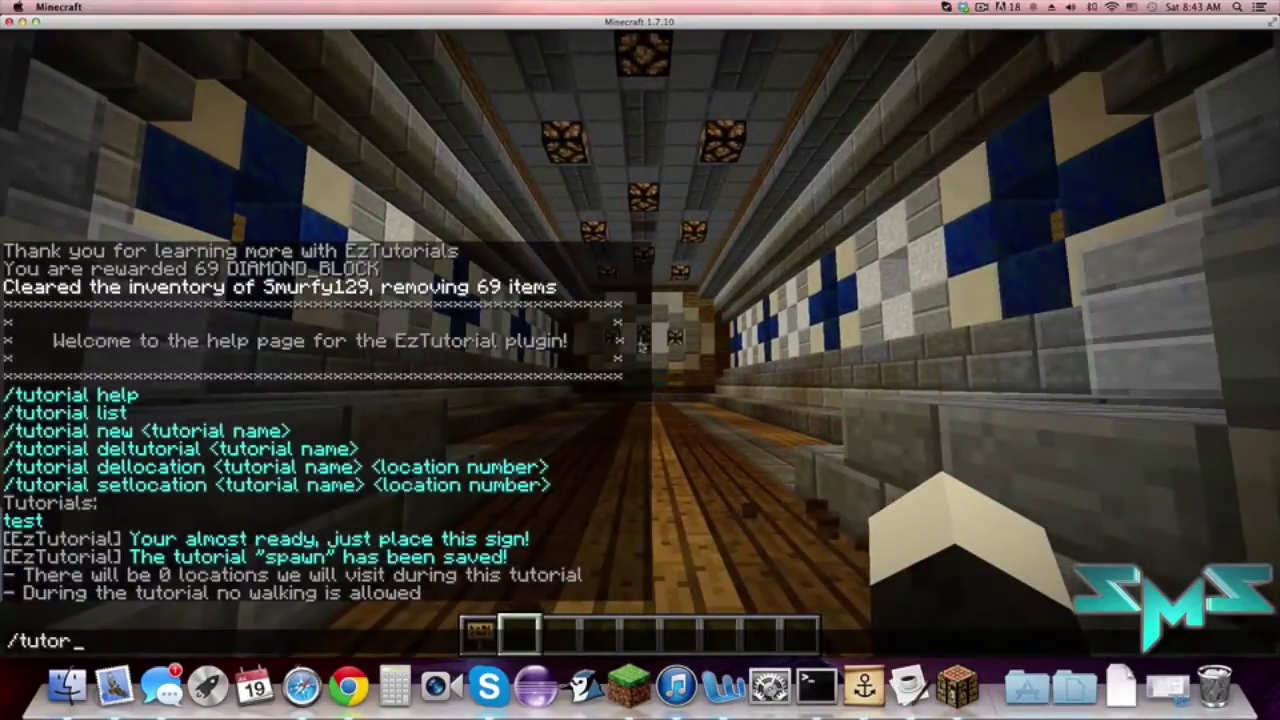
{"action": "type", "text": "ial setlocation spawn 1"}
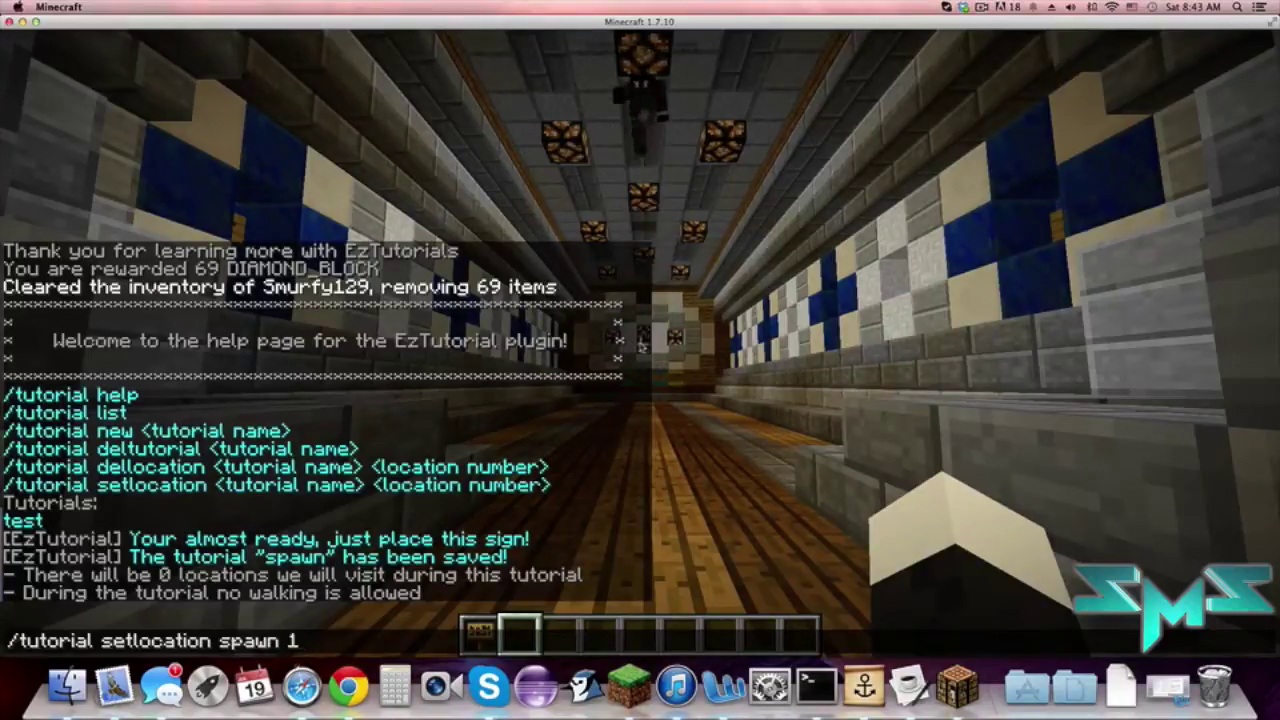
{"action": "key", "text": "Return"}
Step: Go into the shop building and save the view down its aisle with /tutorial setlocation spawn 2
{"action": "key", "text": "s"}
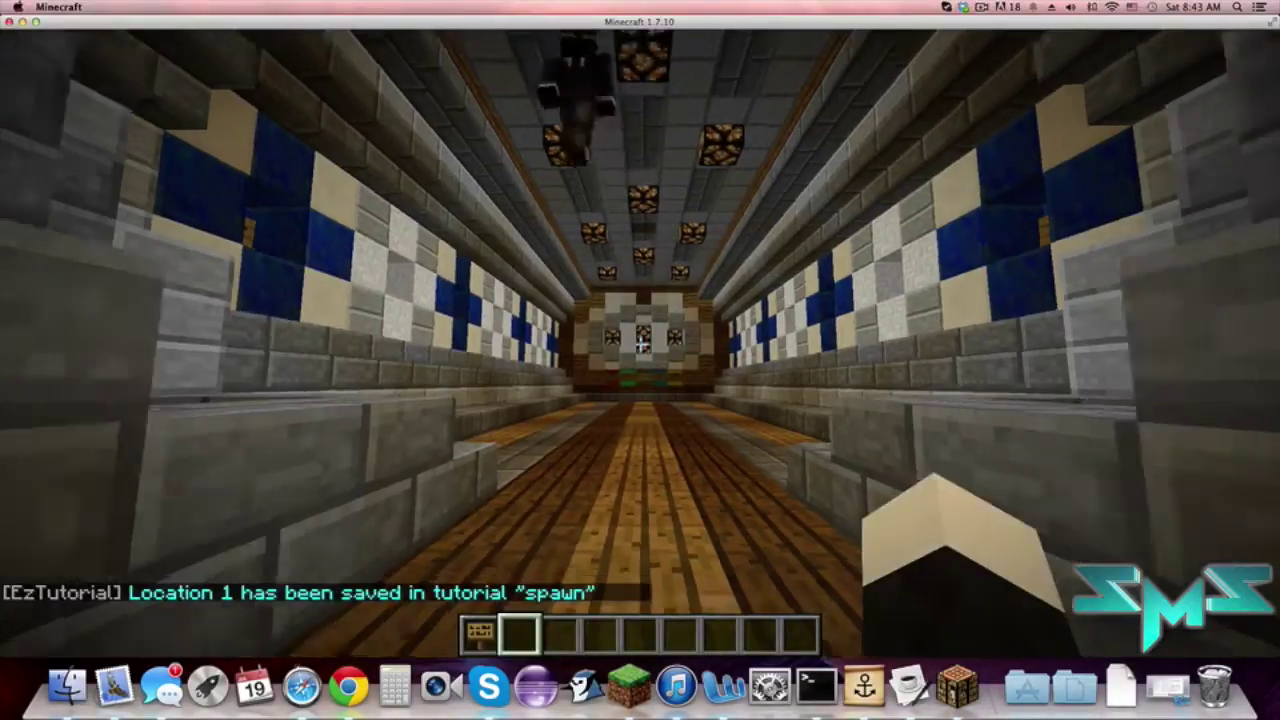
{"action": "key", "text": "w"}
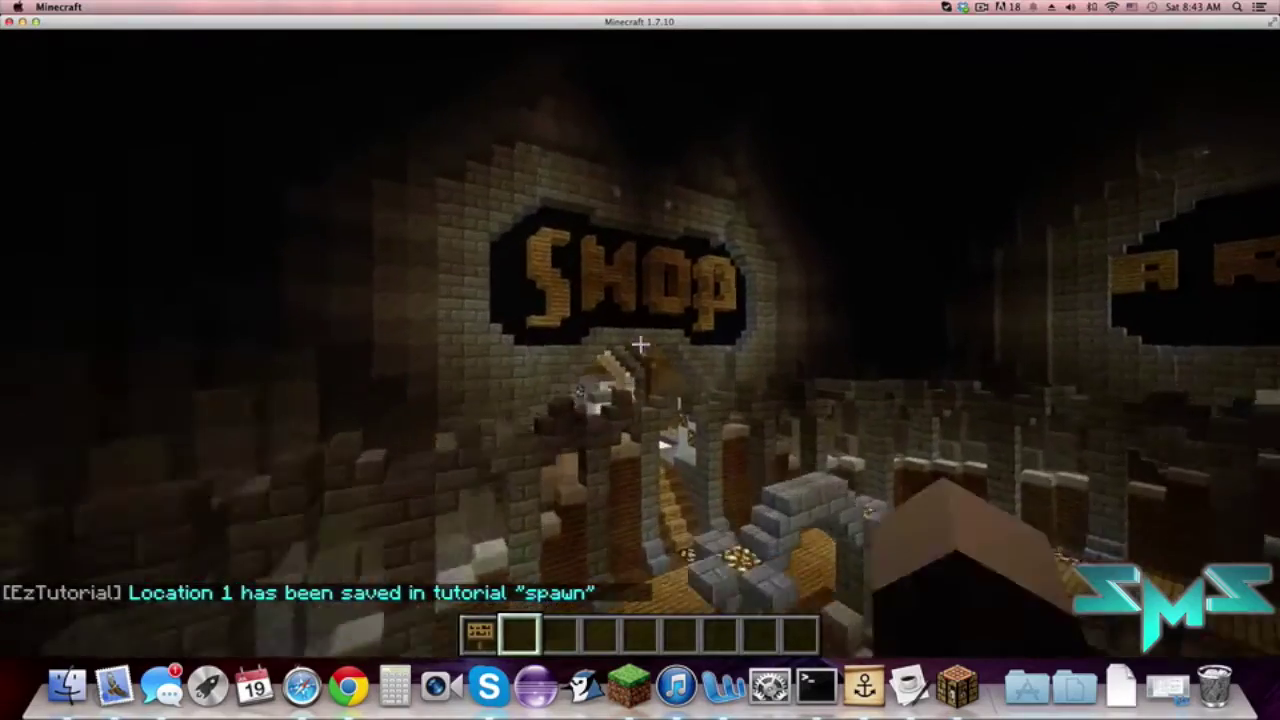
{"action": "key", "text": "w"}
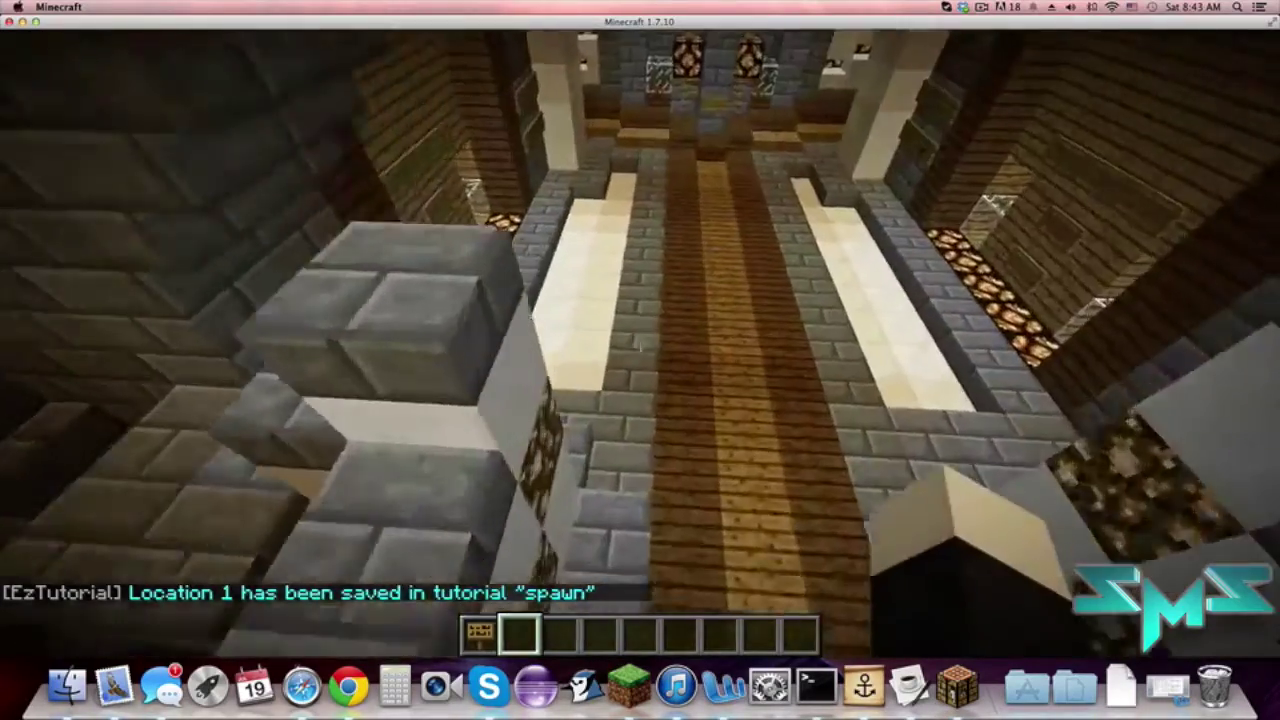
{"action": "key", "text": "shift"}
{"action": "key", "text": "t"}
{"action": "key", "text": "Up"}
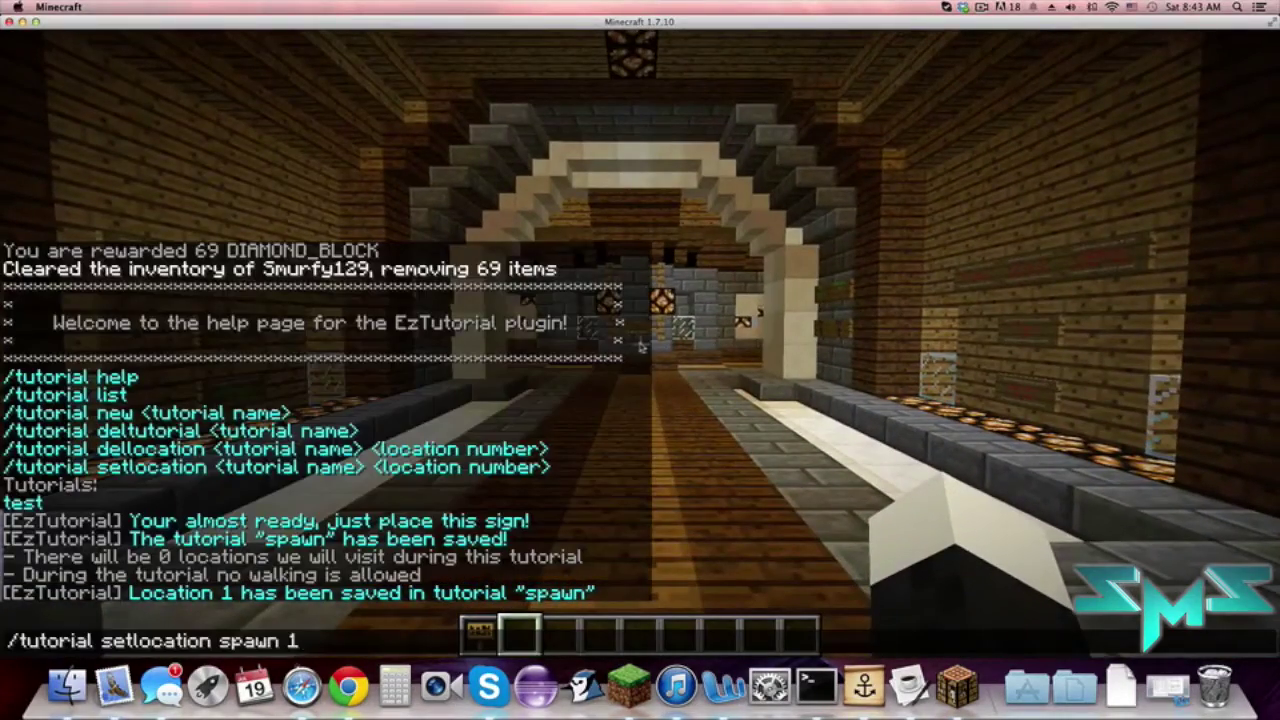
{"action": "type", "text": "2"}
{"action": "key", "text": "Return"}
Step: Go to the hallway with blue pillars and a wooden-plank floor and save the view down it with /tutorial setlocation spawn 3
{"action": "key", "text": "w"}
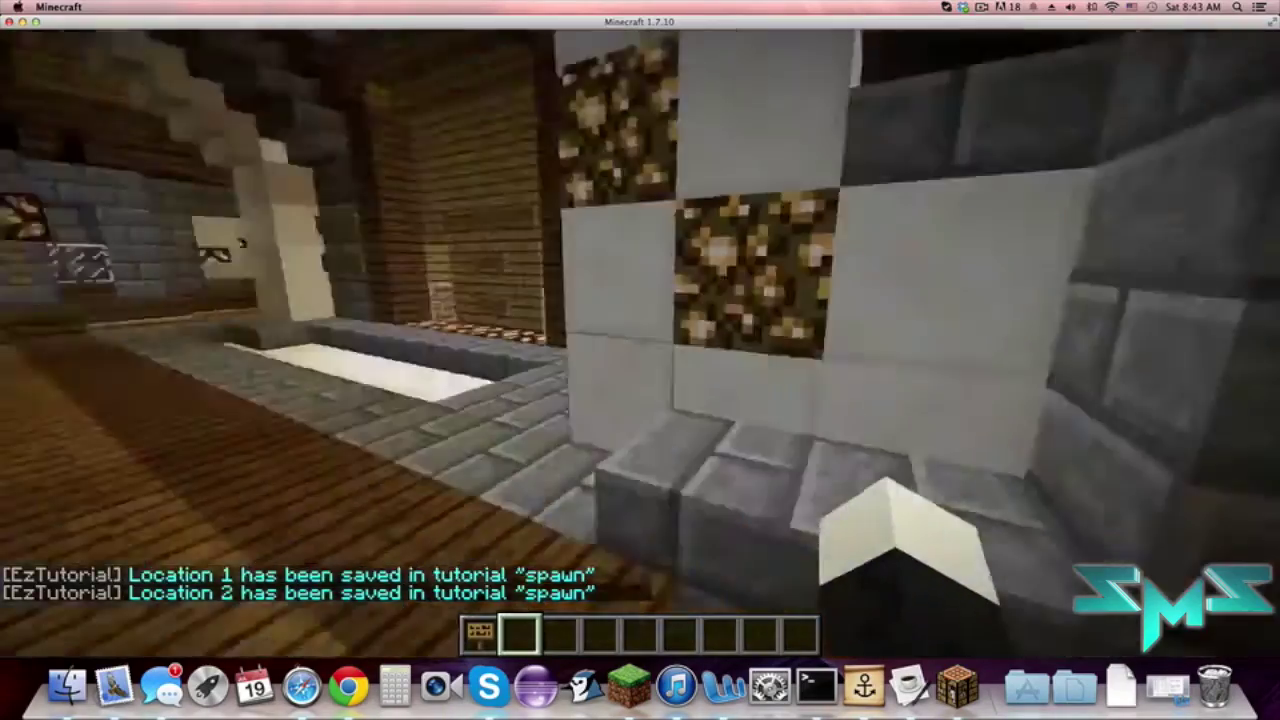
{"action": "key", "text": "w"}
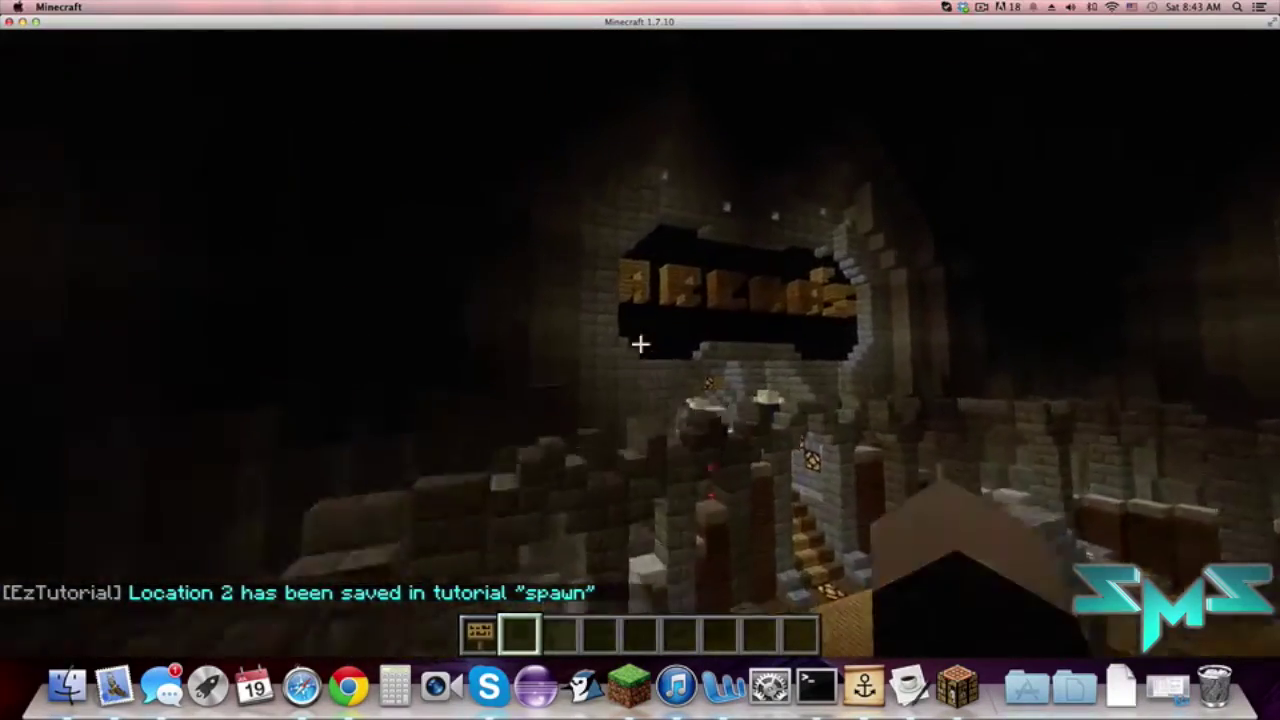
{"action": "key", "text": "w"}
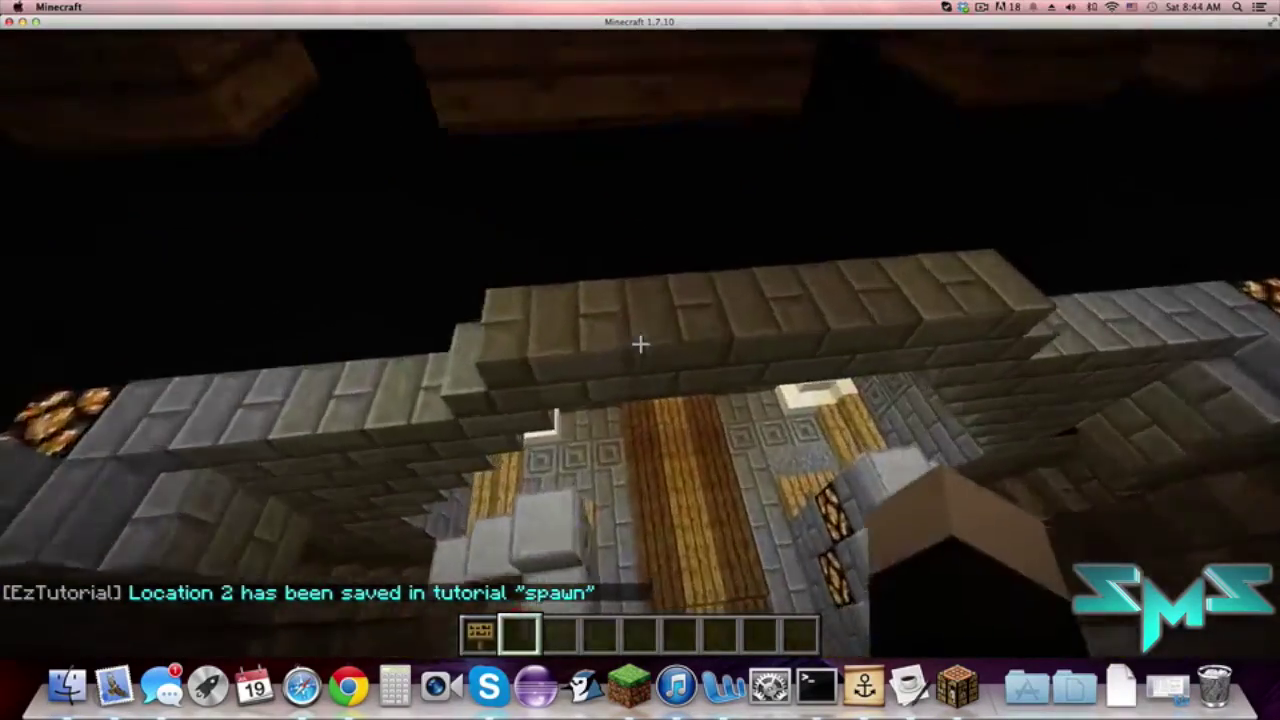
{"action": "key", "text": "shift"}
{"action": "key", "text": "space"}
{"action": "key", "text": "w"}
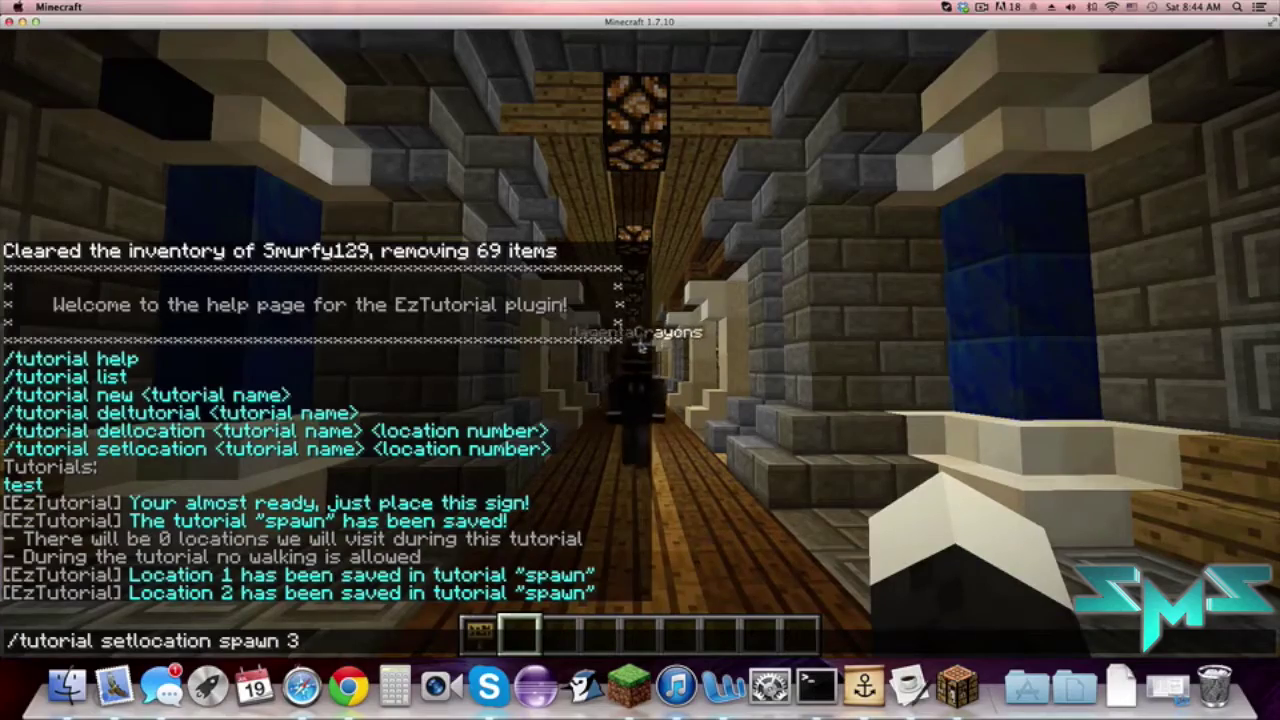
{"action": "key", "text": "Return"}
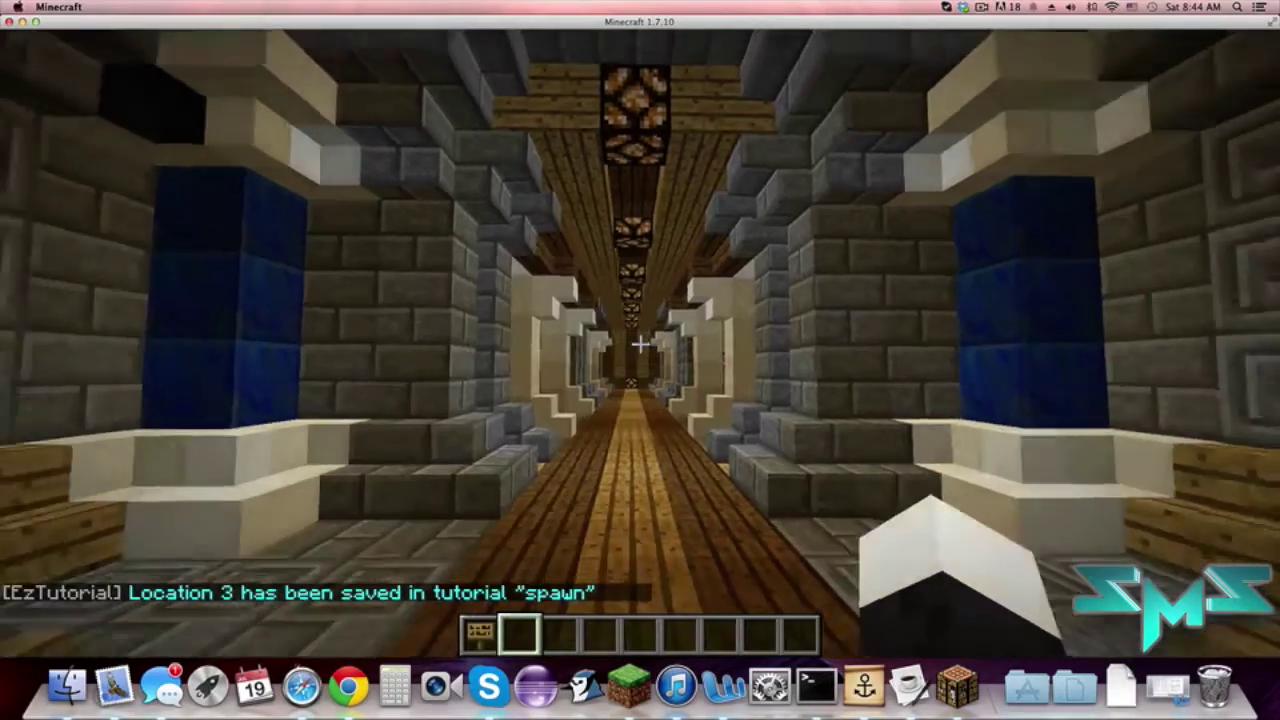
Step: Fly across the hub to the lamp-lit wooden walkway of the SPAWN area and save it with /tutorial setlocation spawn 4
{"action": "key", "text": "w"}
{"action": "key", "text": "space"}
{"action": "key", "text": "w"}
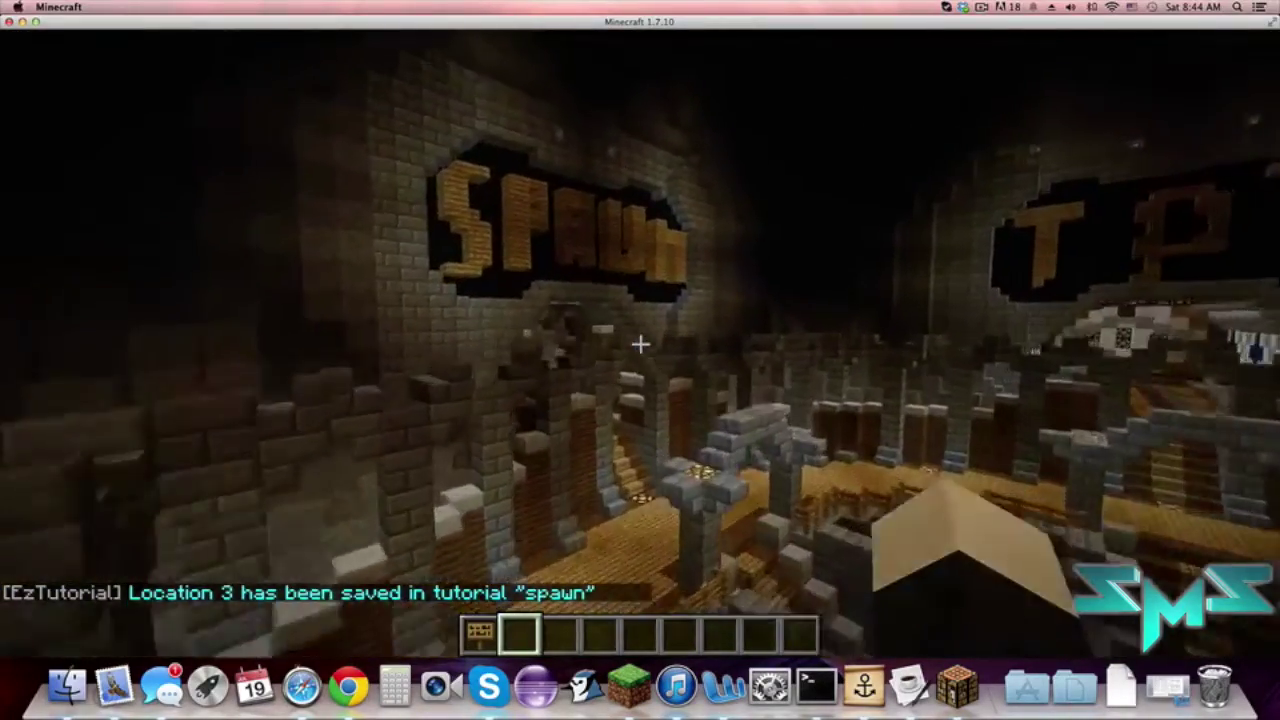
{"action": "key", "text": "w"}
{"action": "key", "text": "shift"}
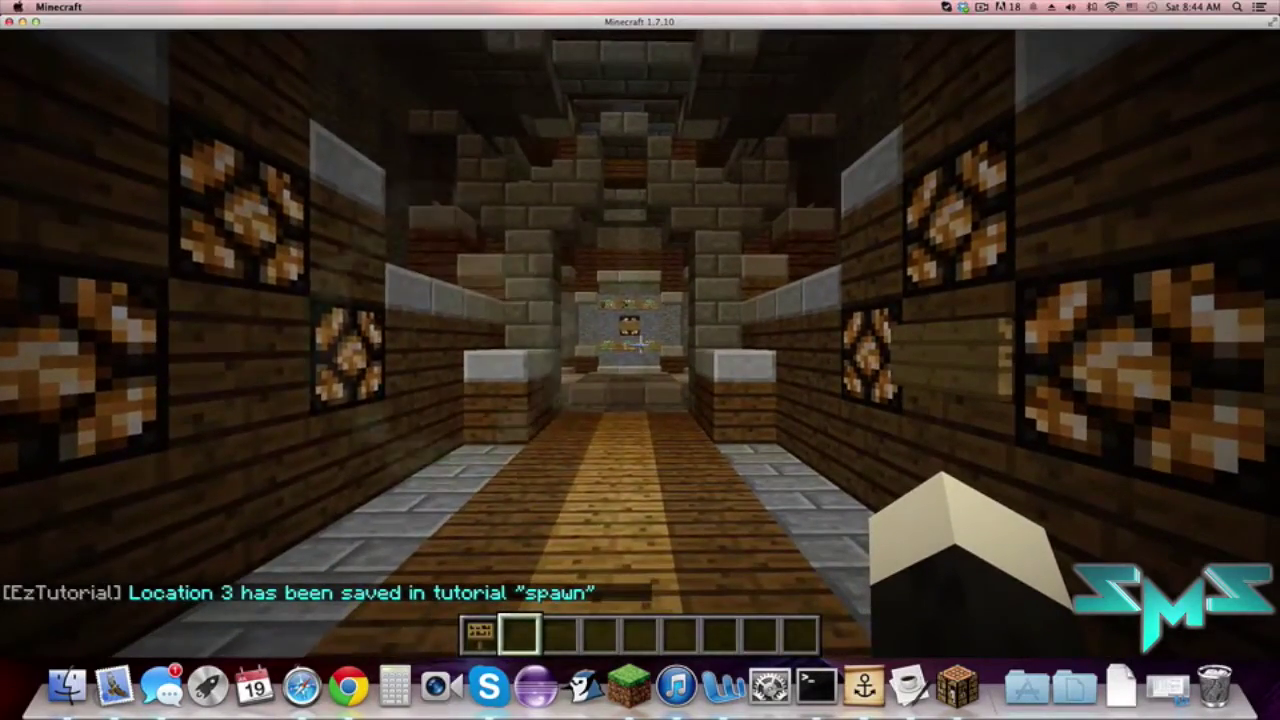
{"action": "key", "text": "t"}
{"action": "key", "text": "Up"}
{"action": "type", "text": "4"}
{"action": "key", "text": "Return"}
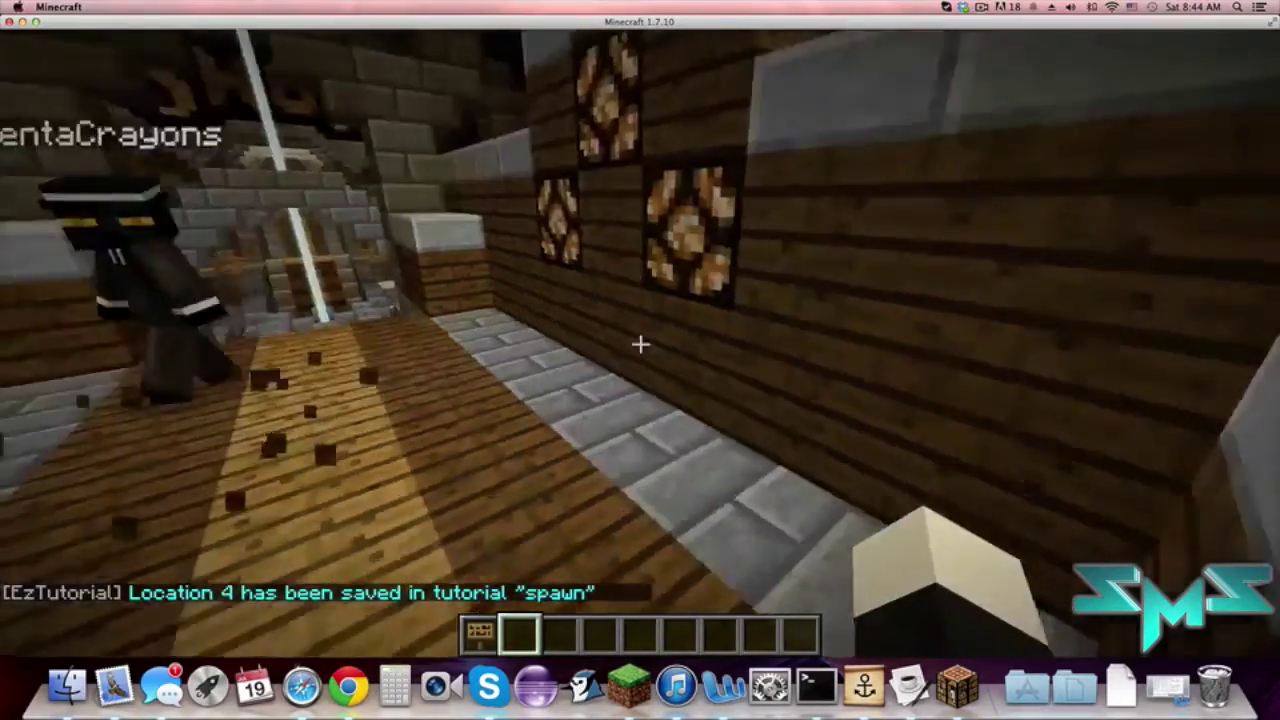
Step: Go back to the spawn start sign on the pillar and trigger it to play the tutorial
{"action": "key", "text": "w"}
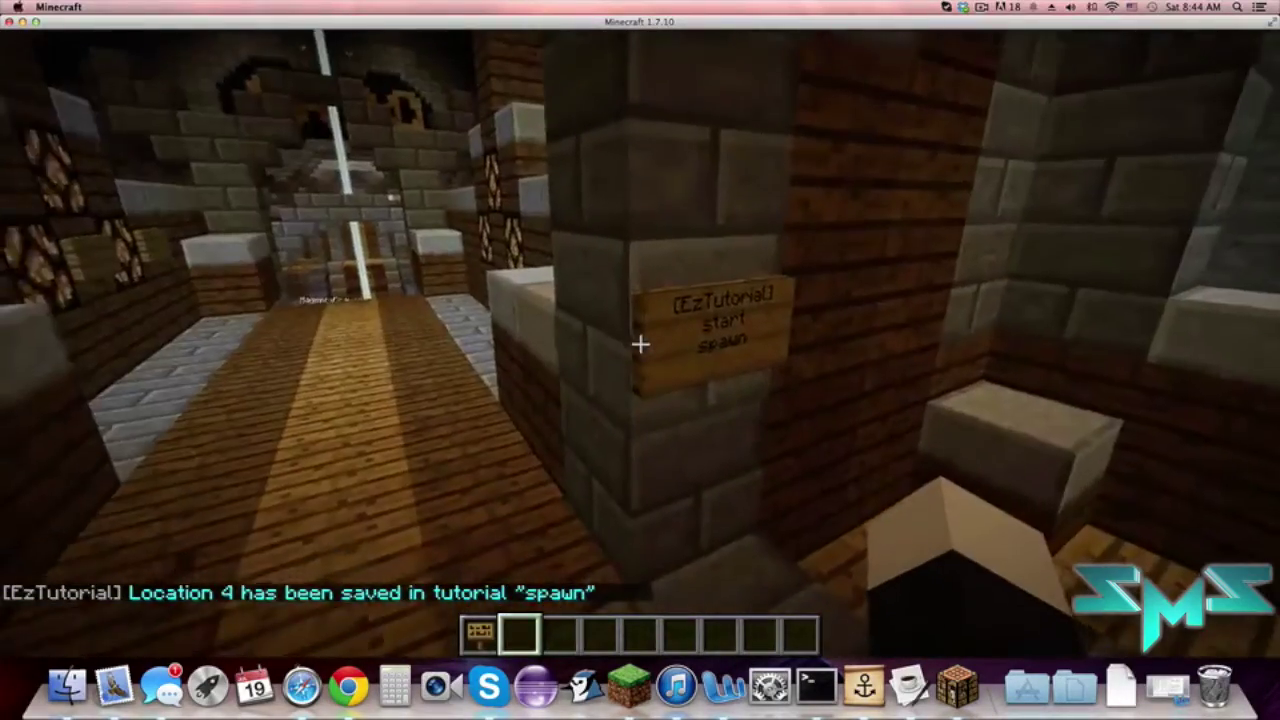
{"action": "right_click", "coordinate": [640, 344]}
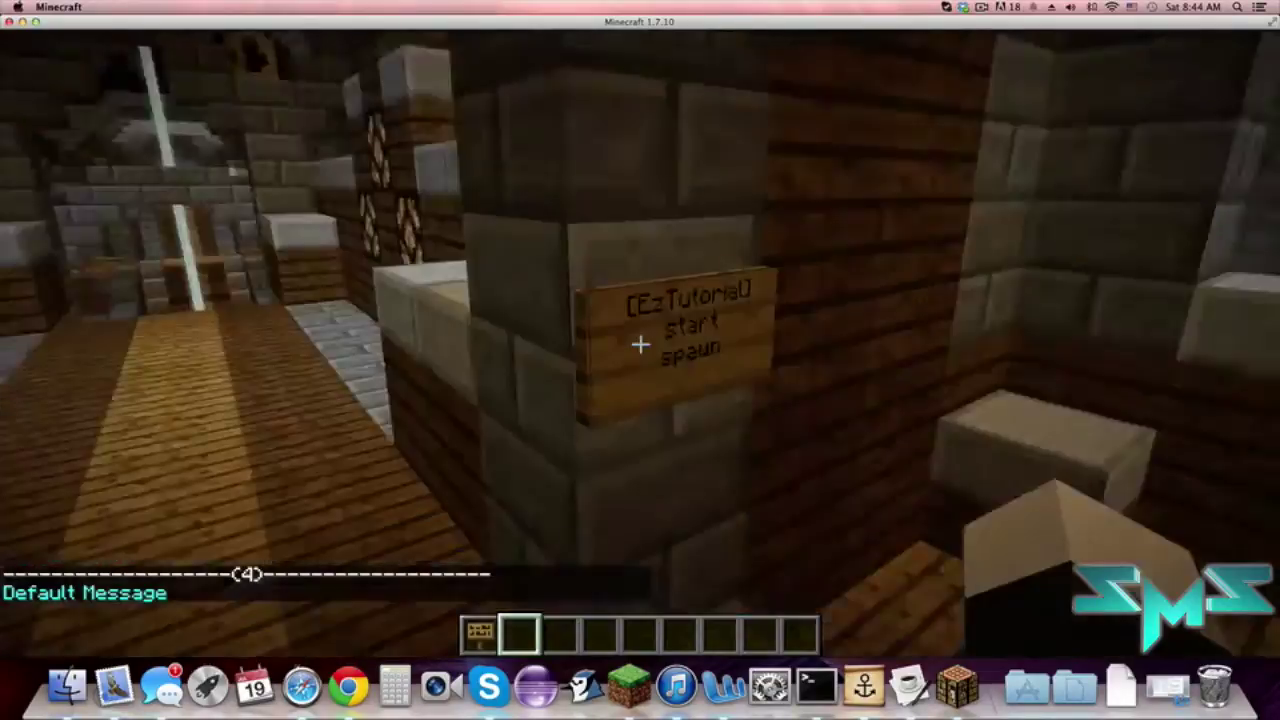
Step: Switch to Finder, open config.yml from the EzTutorial plugin folder in TextEdit and enlarge the file's window
{"action": "key", "text": "e"}
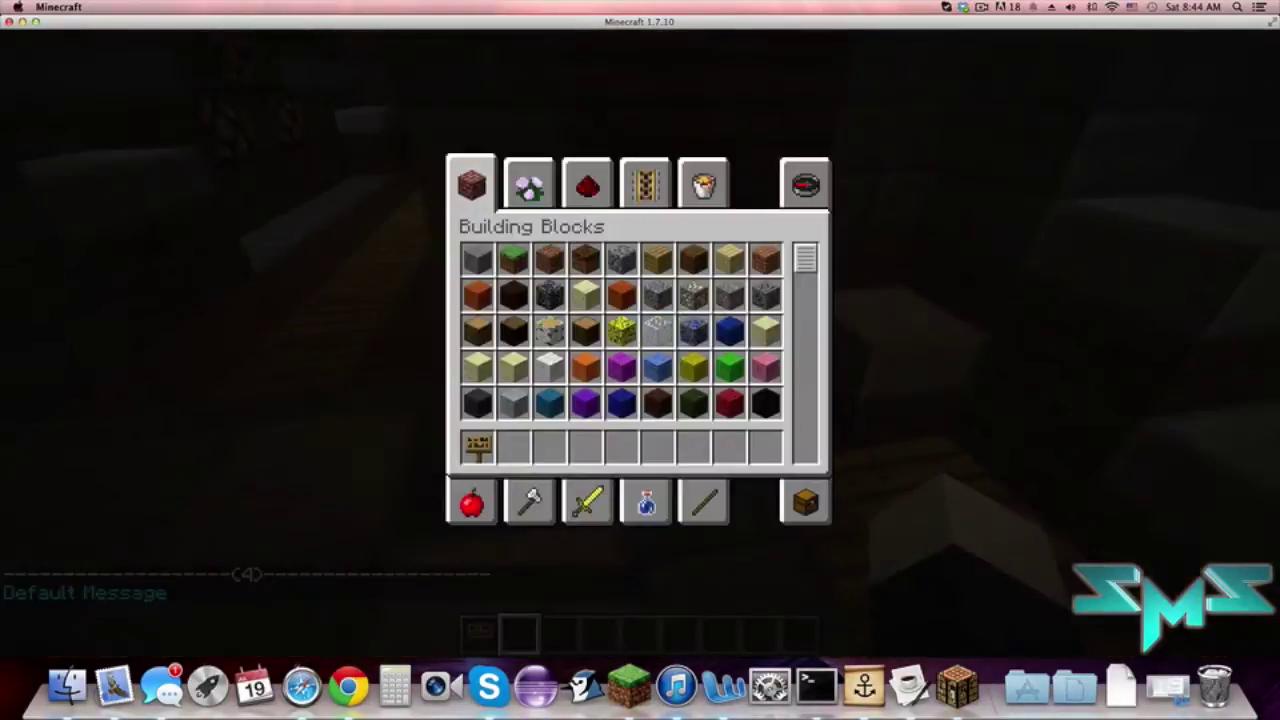
{"action": "key", "text": "super+Tab"}
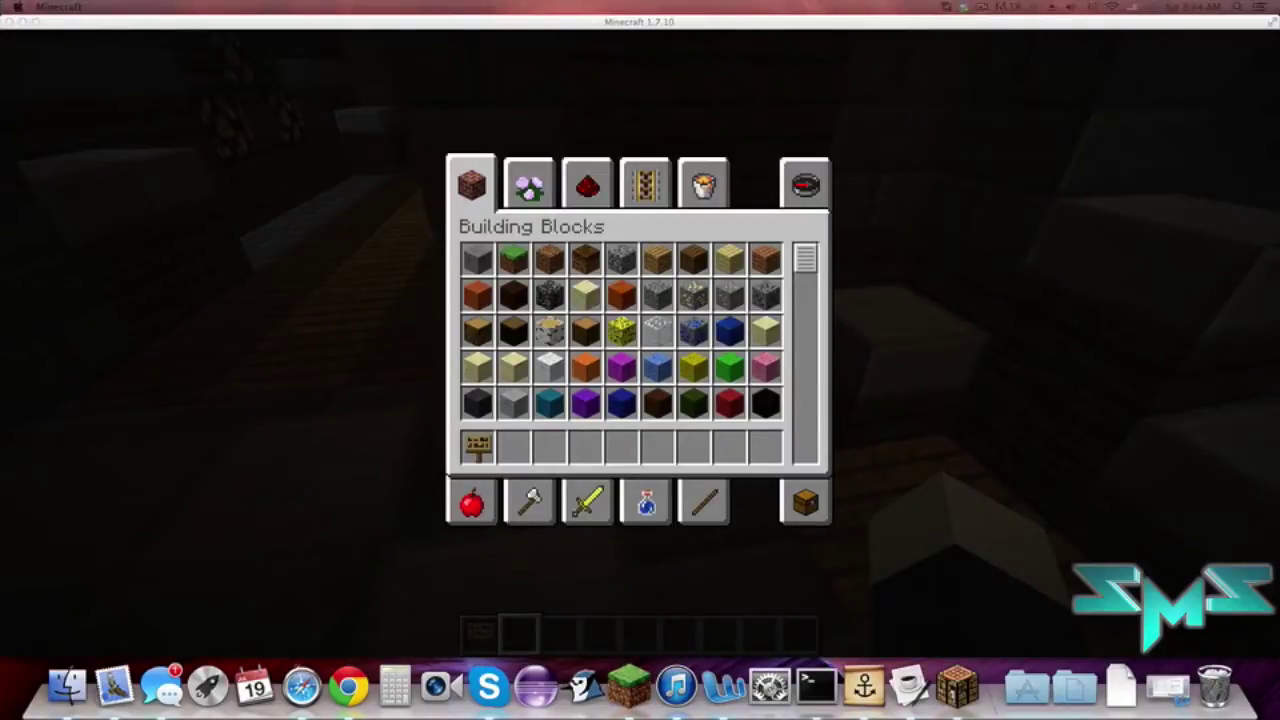
{"action": "left_click_drag", "start_coordinate": [0, 251], "coordinate": [307, 251]}
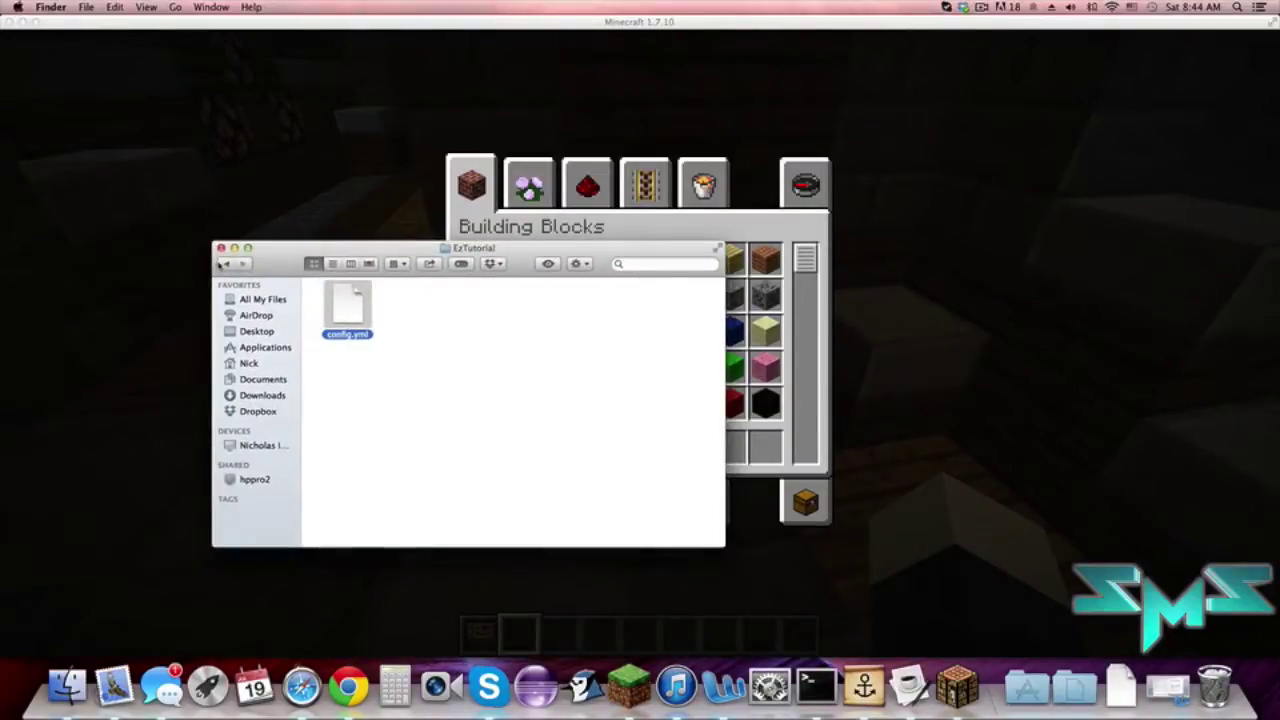
{"action": "key", "text": "super+BackSpace"}
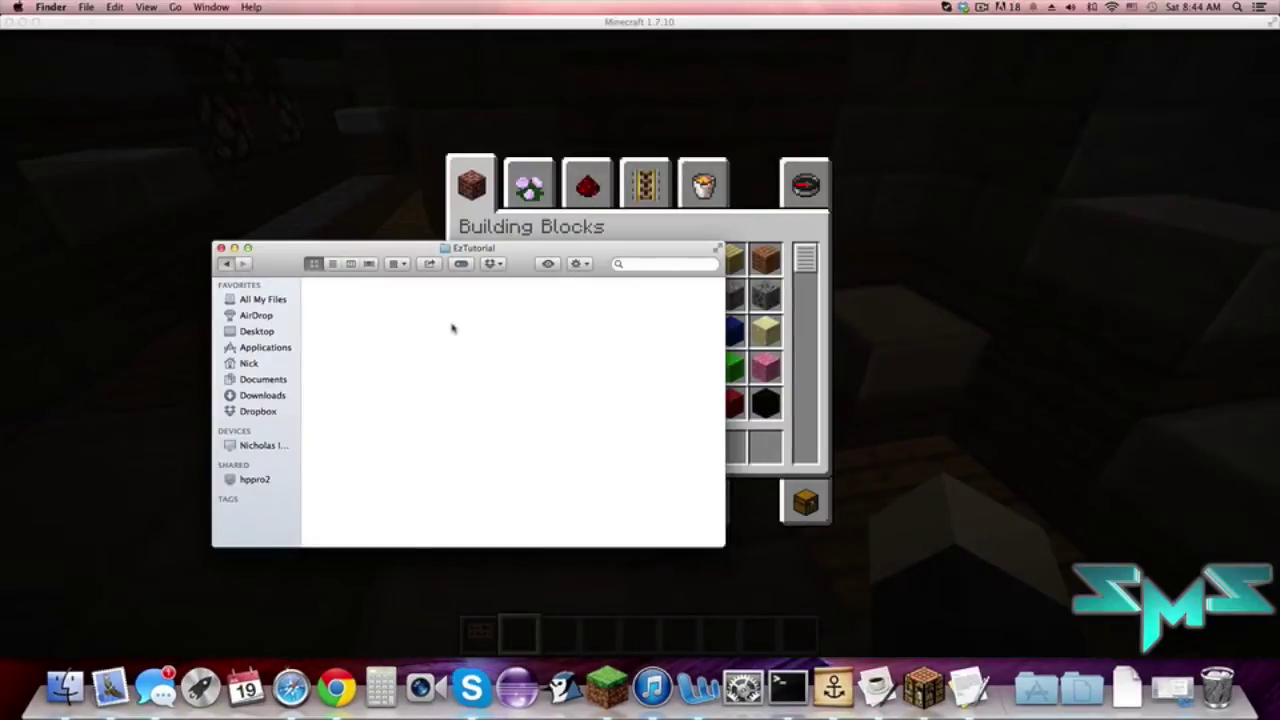
{"action": "key", "text": "super+bracketleft"}
{"action": "left_click_drag", "start_coordinate": [241, 49], "coordinate": [0, 305]}
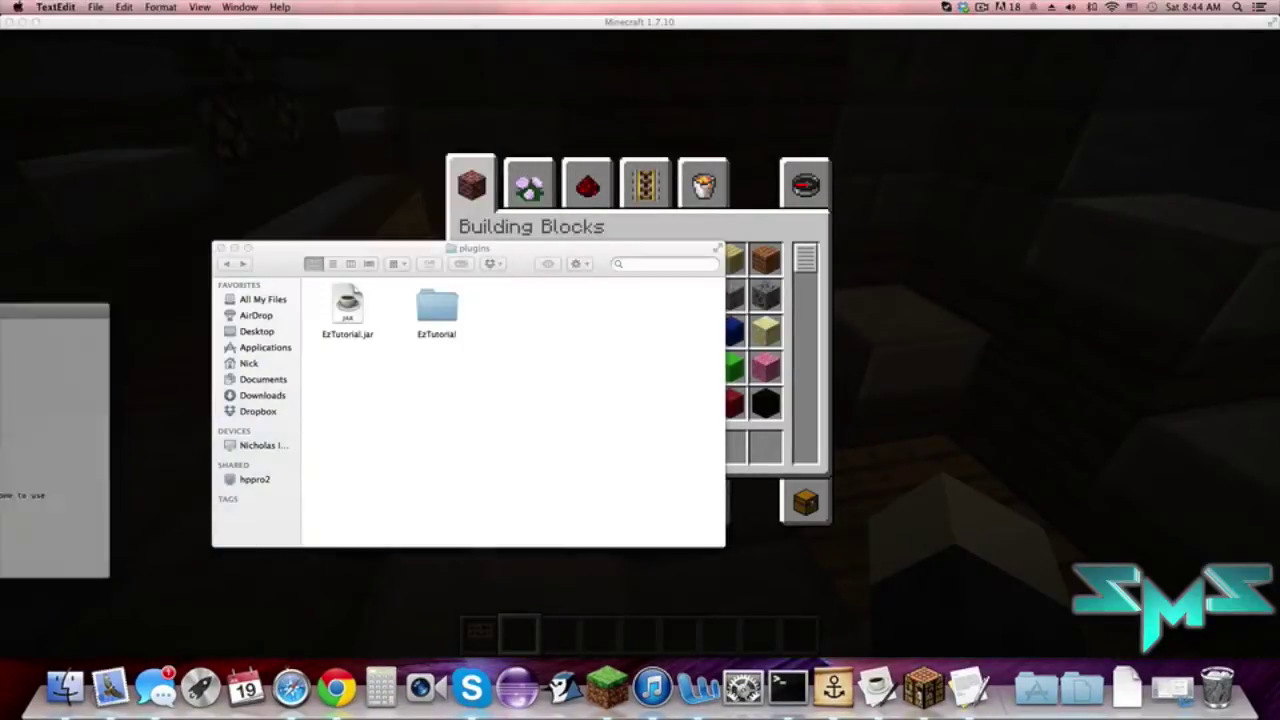
{"action": "left_click", "coordinate": [531, 346]}
{"action": "double_click", "coordinate": [430, 310]}
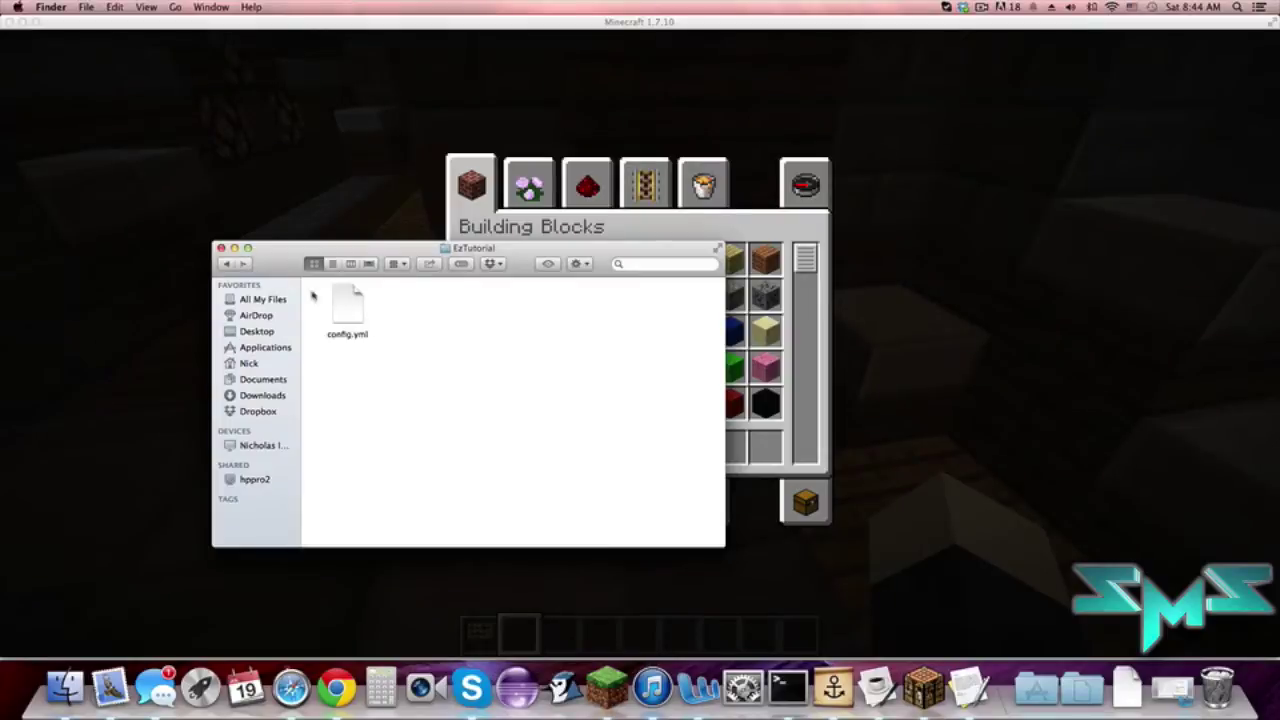
{"action": "left_click", "coordinate": [221, 248]}
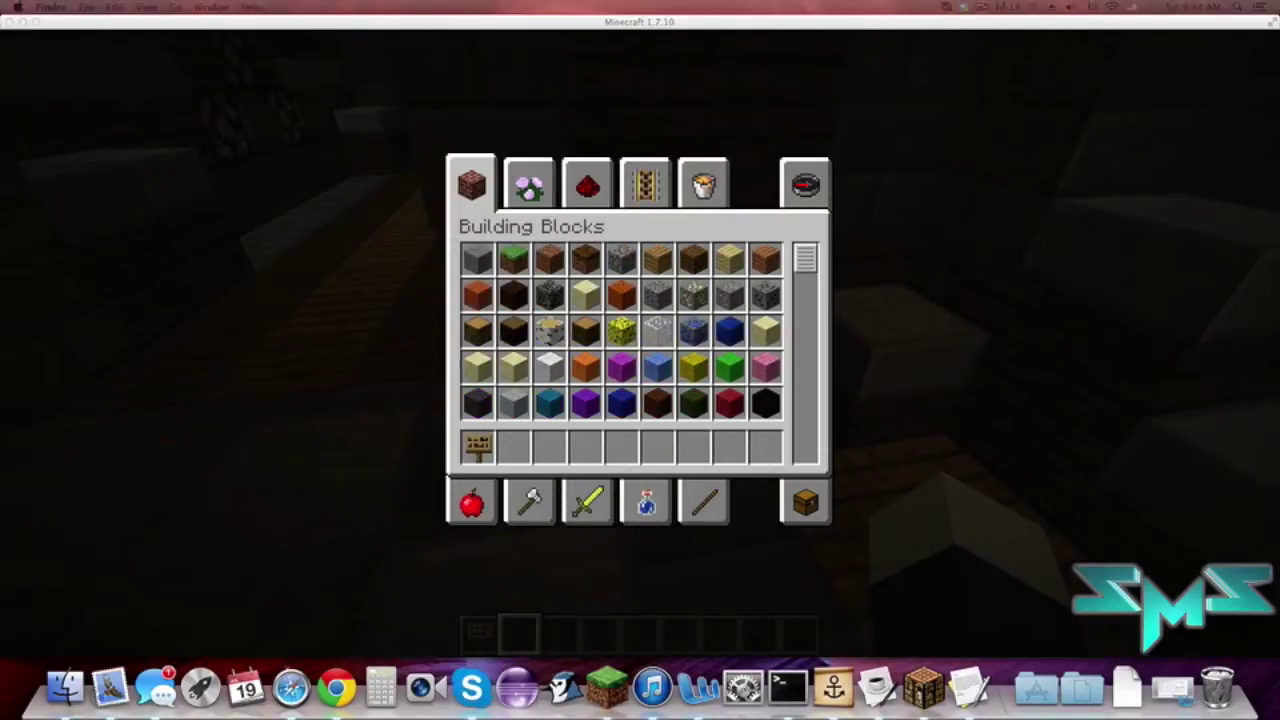
{"action": "left_click_drag", "start_coordinate": [0, 190], "coordinate": [263, 208]}
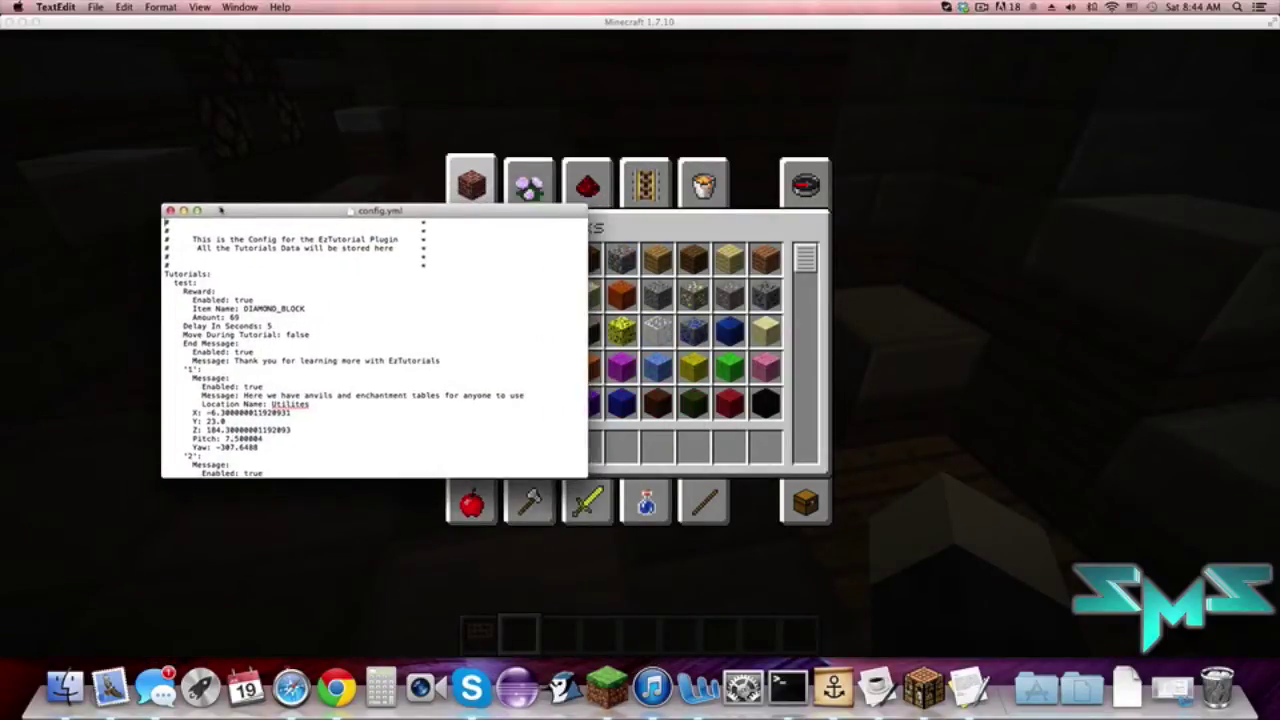
{"action": "left_click", "coordinate": [198, 211]}
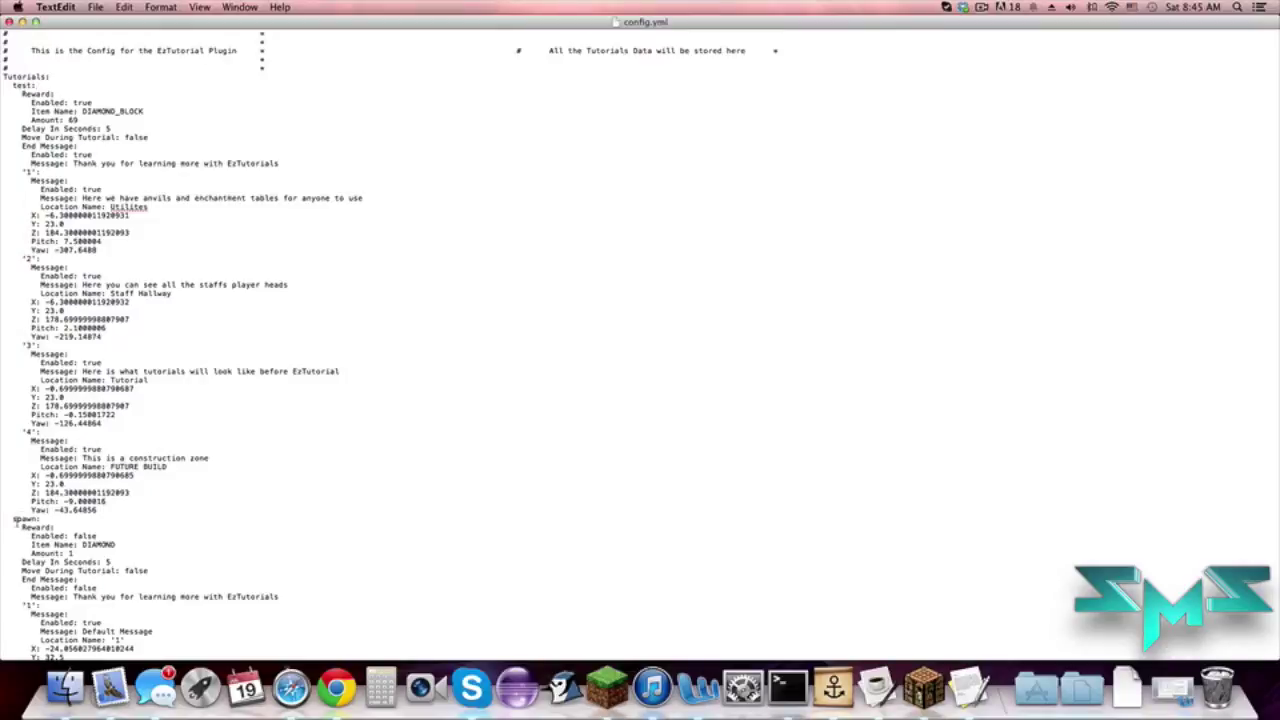
Step: In the spawn tutorial's Reward section of config.yml, set Enabled to true
{"action": "scroll", "coordinate": [85, 293], "scroll_direction": "down", "scroll_amount": 5}
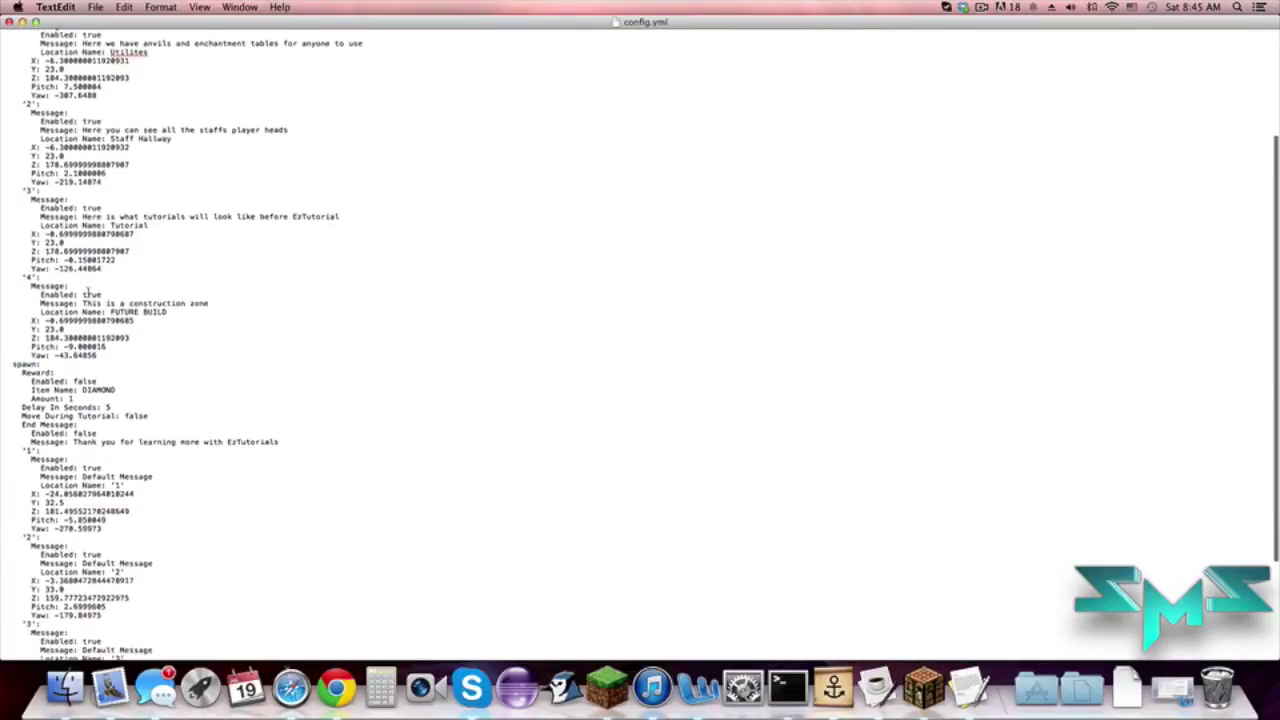
{"action": "scroll", "coordinate": [90, 293], "scroll_direction": "down", "scroll_amount": 4}
{"action": "scroll", "coordinate": [90, 293], "scroll_direction": "down", "scroll_amount": 2}
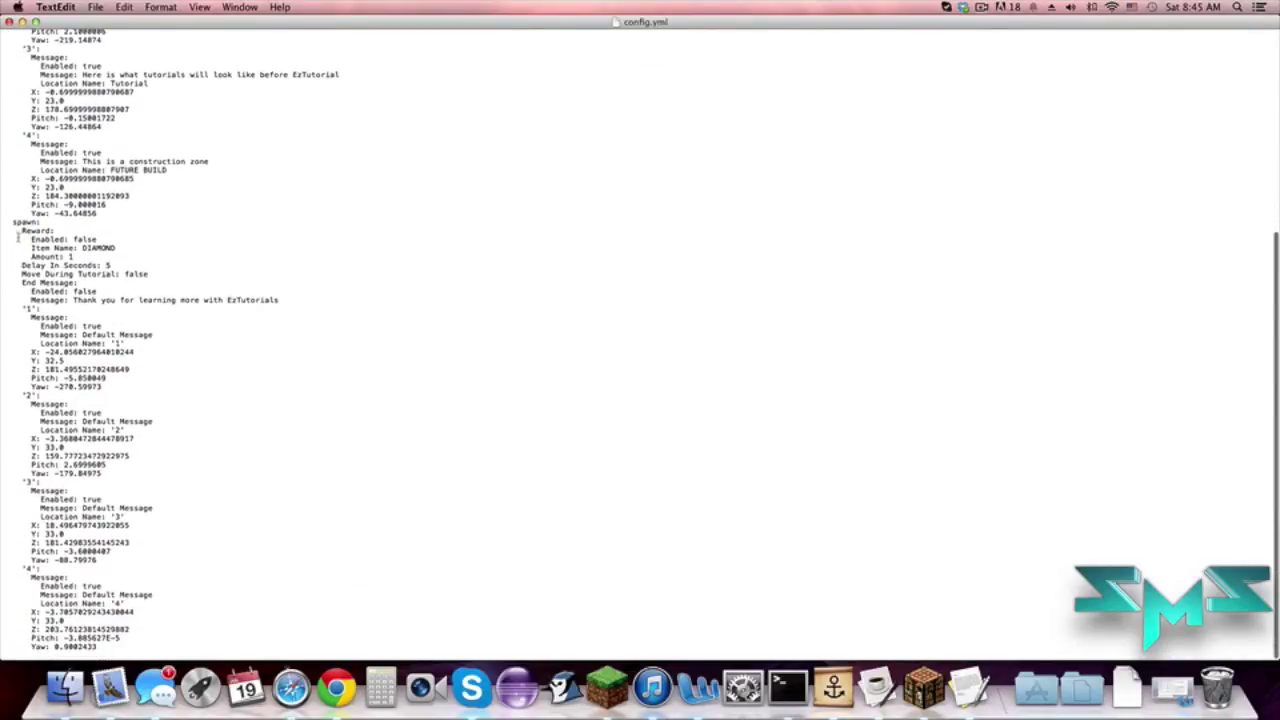
{"action": "left_click_drag", "start_coordinate": [20, 230], "coordinate": [78, 273]}
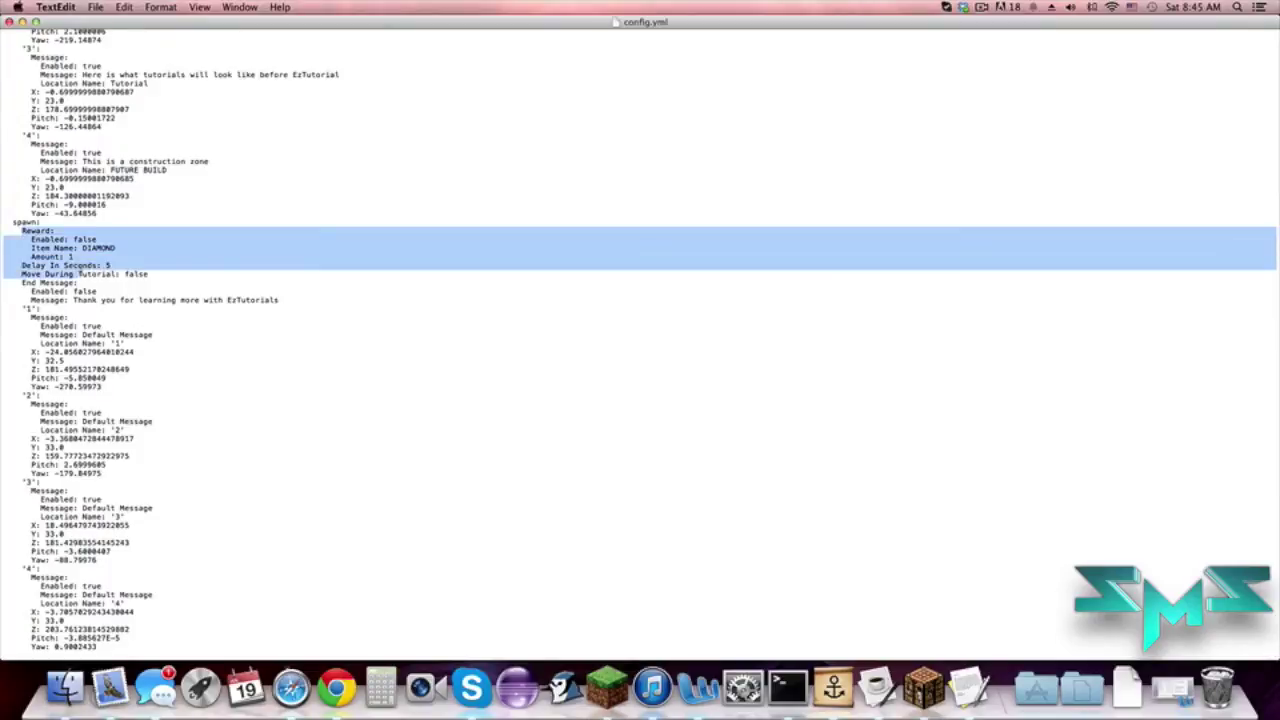
{"action": "left_click", "coordinate": [104, 274]}
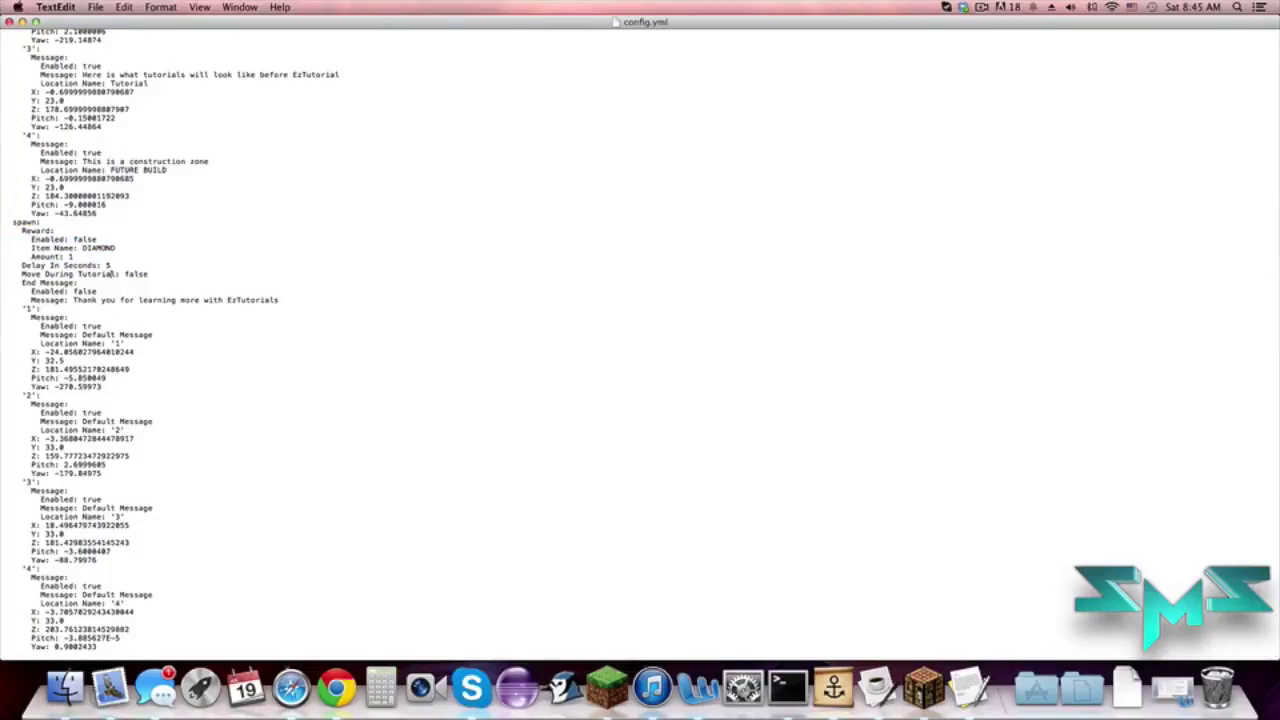
{"action": "key", "text": "Up"}
{"action": "key", "text": "Right"}
{"action": "key", "text": "Right"}
{"action": "key", "text": "Right"}
{"action": "key", "text": "Right"}
{"action": "key", "text": "Right"}
{"action": "key", "text": "Right"}
{"action": "key", "text": "Right"}
{"action": "key", "text": "Up"}
{"action": "key", "text": "BackSpace"}
{"action": "key", "text": "BackSpace"}
{"action": "key", "text": "BackSpace"}
{"action": "key", "text": "BackSpace"}
{"action": "key", "text": "BackSpace"}
{"action": "type", "text": "true"}
Step: Set the spawn reward's Item Name to DIAMOND_SWORD and re-enter its Amount as 1
{"action": "key", "text": "BackSpace"}
{"action": "key", "text": "BackSpace"}
{"action": "key", "text": "BackSpace"}
{"action": "key", "text": "BackSpace"}
{"action": "key", "text": "BackSpace"}
{"action": "key", "text": "BackSpace"}
{"action": "key", "text": "BackSpace"}
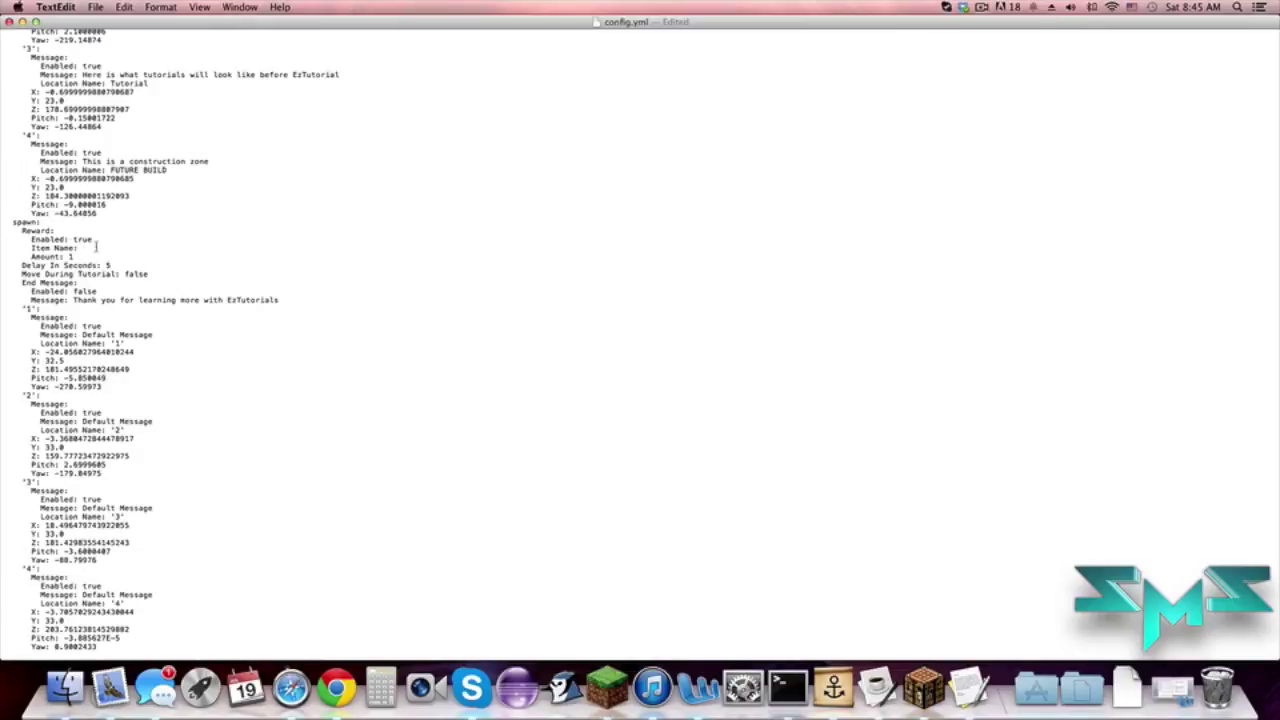
{"action": "type", "text": "DIAMOND_SWORD"}
{"action": "left_click", "coordinate": [74, 258]}
{"action": "key", "text": "BackSpace"}
Step: Set Delay In Seconds for the spawn tutorial to 7
{"action": "left_click", "coordinate": [181, 268]}
{"action": "key", "text": "BackSpace"}
{"action": "type", "text": "7"}
Step: Set Move During Tutorial for the spawn tutorial to true, in lowercase
{"action": "left_click", "coordinate": [162, 274]}
{"action": "key", "text": "BackSpace"}
{"action": "key", "text": "BackSpace"}
{"action": "key", "text": "BackSpace"}
{"action": "key", "text": "BackSpace"}
{"action": "key", "text": "BackSpace"}
{"action": "type", "text": "TRUE"}
{"action": "key", "text": "BackSpace"}
{"action": "key", "text": "BackSpace"}
{"action": "key", "text": "BackSpace"}
{"action": "key", "text": "BackSpace"}
{"action": "type", "text": "true"}
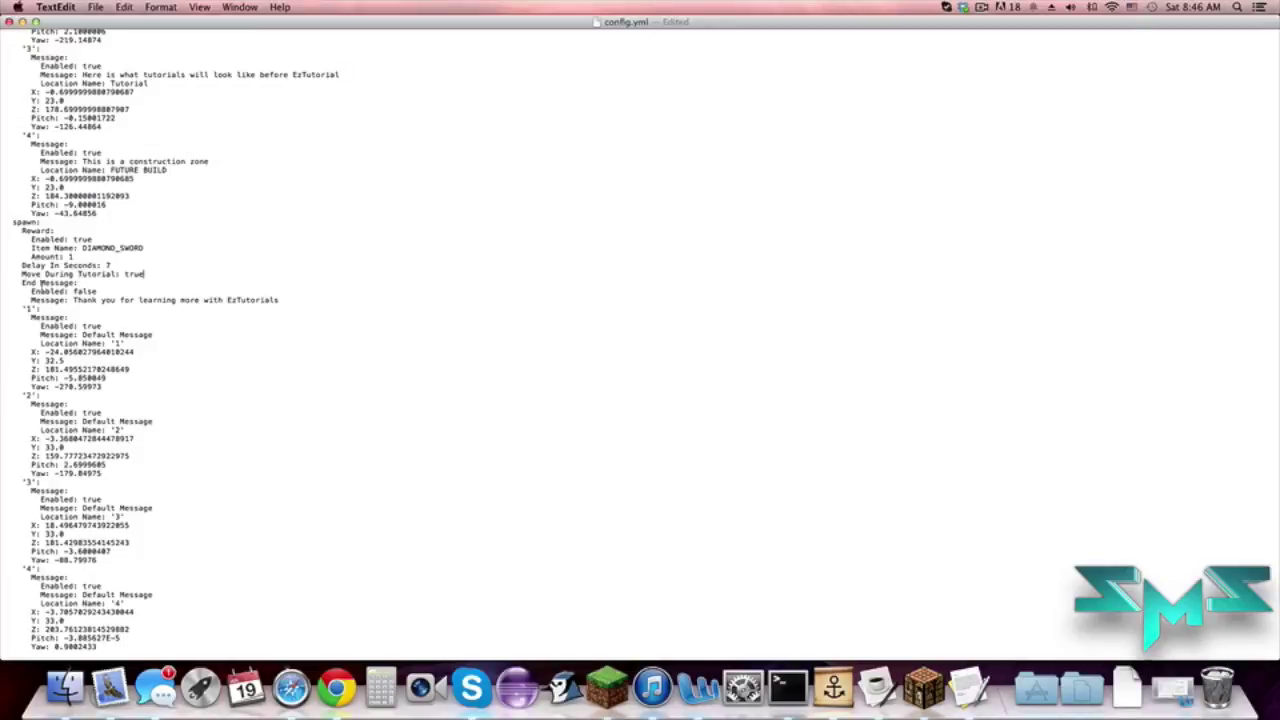
Step: Enable the spawn tutorial's End Message by setting its Enabled value to true
{"action": "left_click_drag", "start_coordinate": [98, 291], "coordinate": [68, 291]}
{"action": "left_click", "coordinate": [109, 294]}
{"action": "key", "text": "BackSpace"}
{"action": "key", "text": "BackSpace"}
{"action": "key", "text": "BackSpace"}
{"action": "key", "text": "BackSpace"}
{"action": "key", "text": "BackSpace"}
{"action": "type", "text": "true"}
Step: Examine the spawn tutorial's end message text, its numbered location entries and the Message block of location 1
{"action": "left_click_drag", "start_coordinate": [70, 300], "coordinate": [285, 300]}
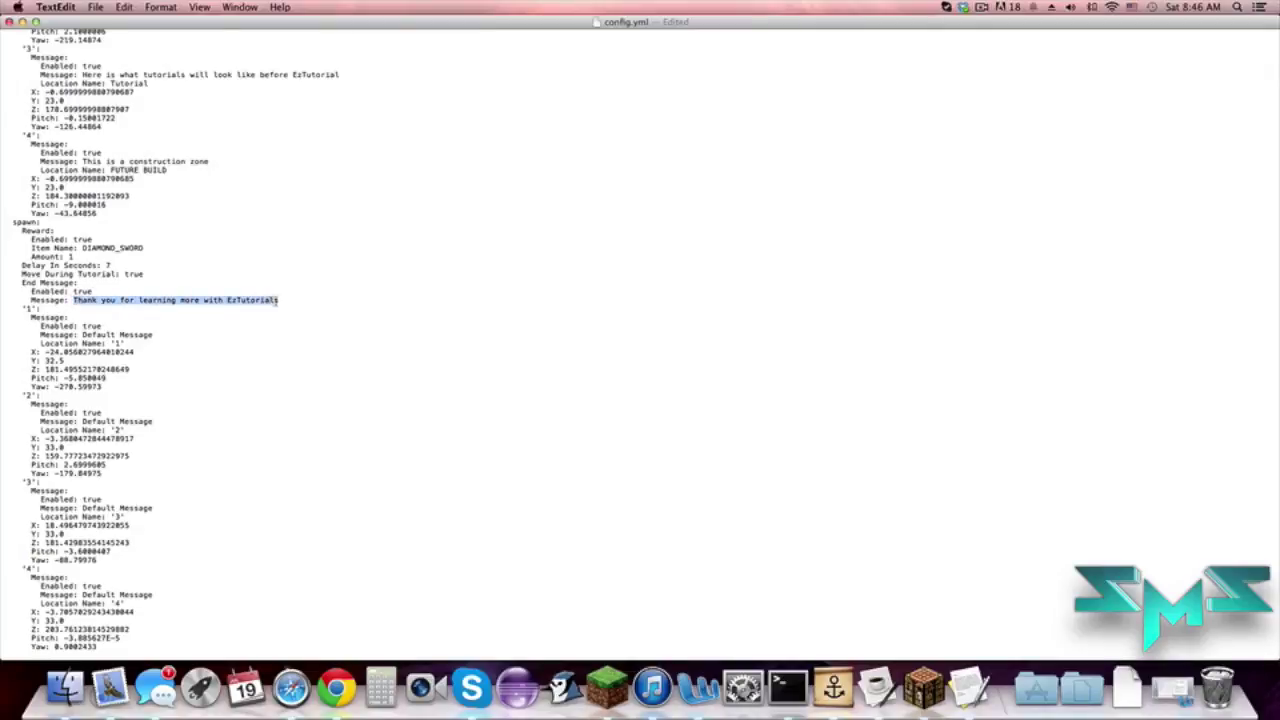
{"action": "left_click", "coordinate": [291, 299]}
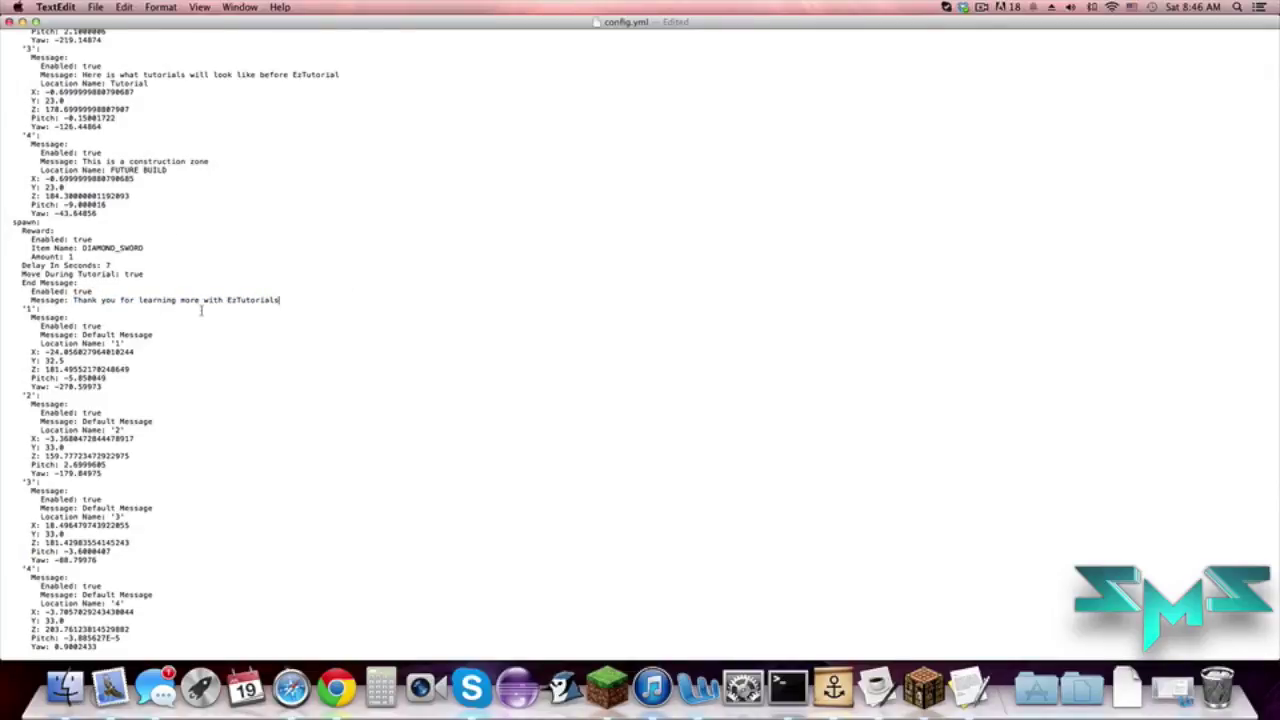
{"action": "scroll", "coordinate": [193, 310], "scroll_direction": "down", "scroll_amount": 1}
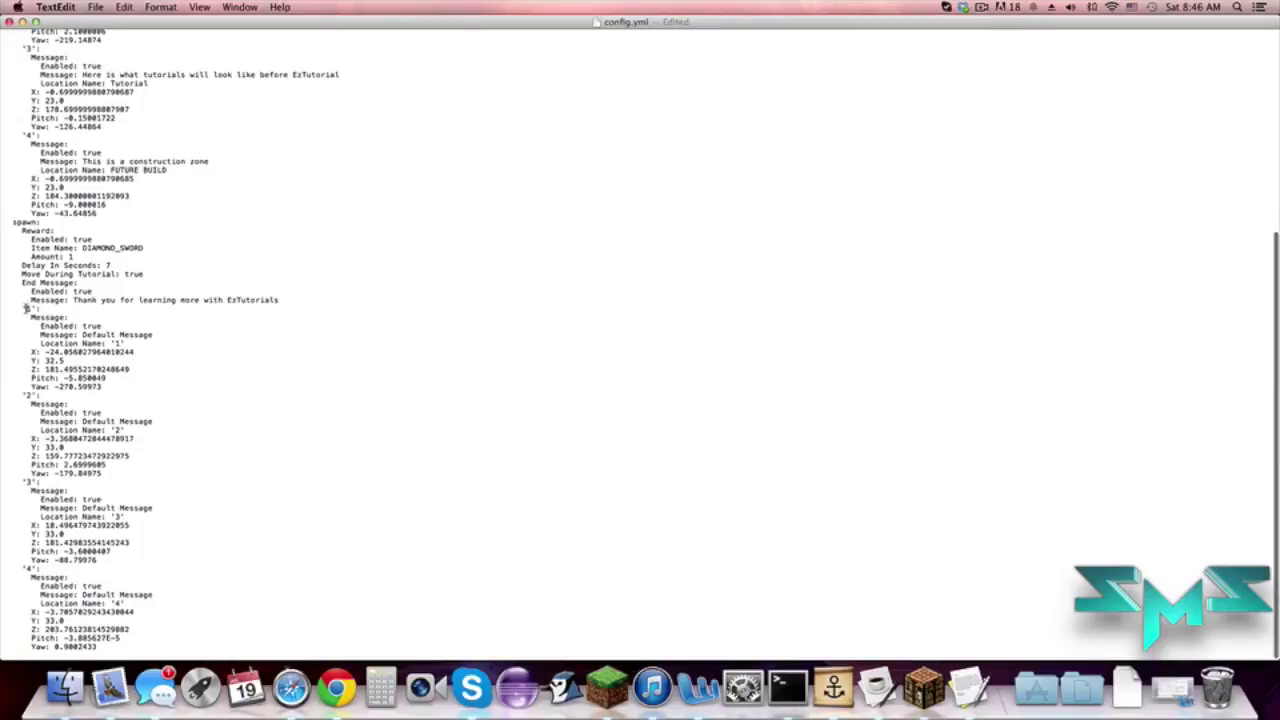
{"action": "double_click", "coordinate": [30, 308]}
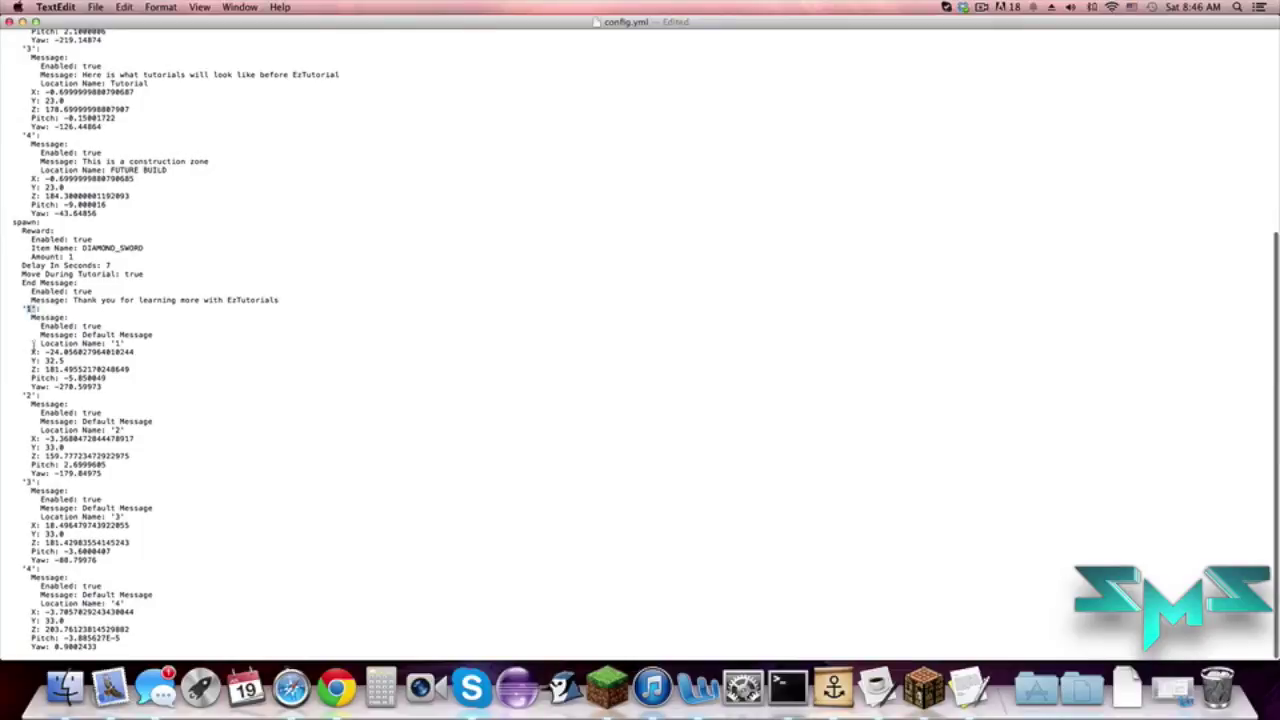
{"action": "triple_click", "coordinate": [24, 491]}
{"action": "left_click_drag", "start_coordinate": [26, 576], "coordinate": [63, 567]}
{"action": "left_click", "coordinate": [63, 567]}
{"action": "left_click_drag", "start_coordinate": [14, 317], "coordinate": [148, 343]}
{"action": "left_click", "coordinate": [148, 343]}
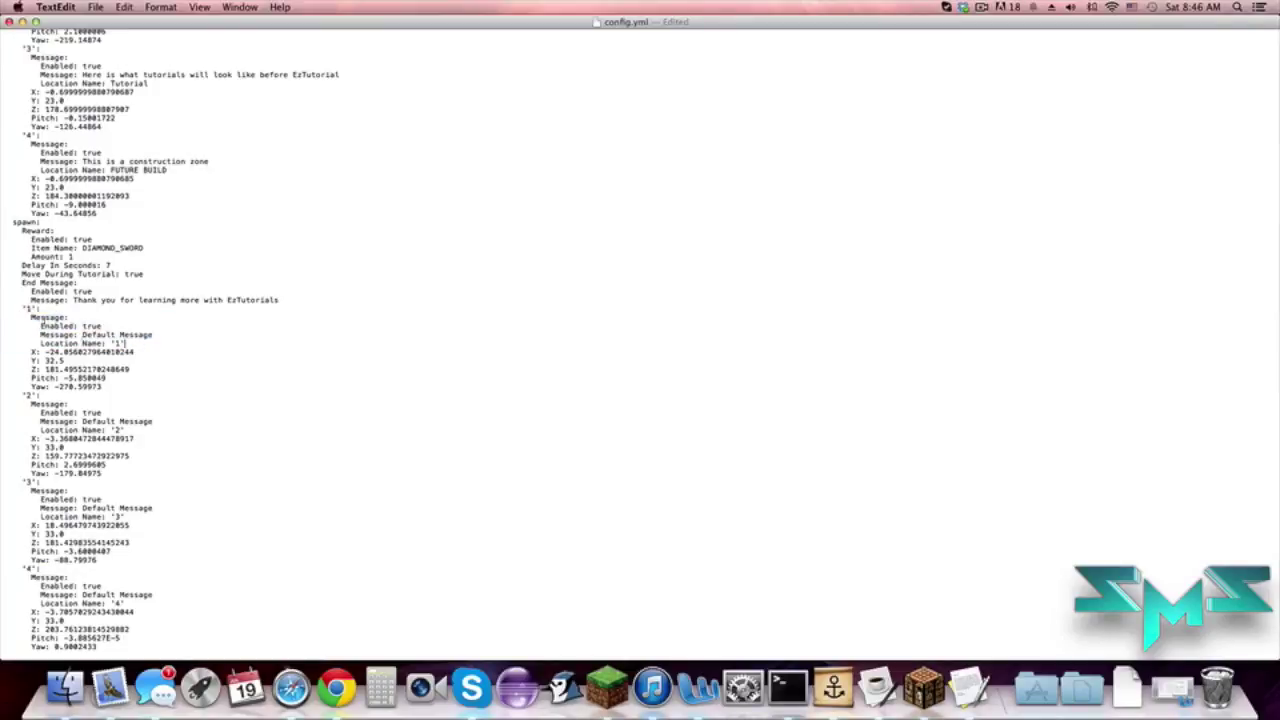
Step: Replace the message of spawn location 1 with "Here you can teleport around the world!"
{"action": "left_click", "coordinate": [113, 324]}
{"action": "left_click_drag", "start_coordinate": [153, 334], "coordinate": [82, 334]}
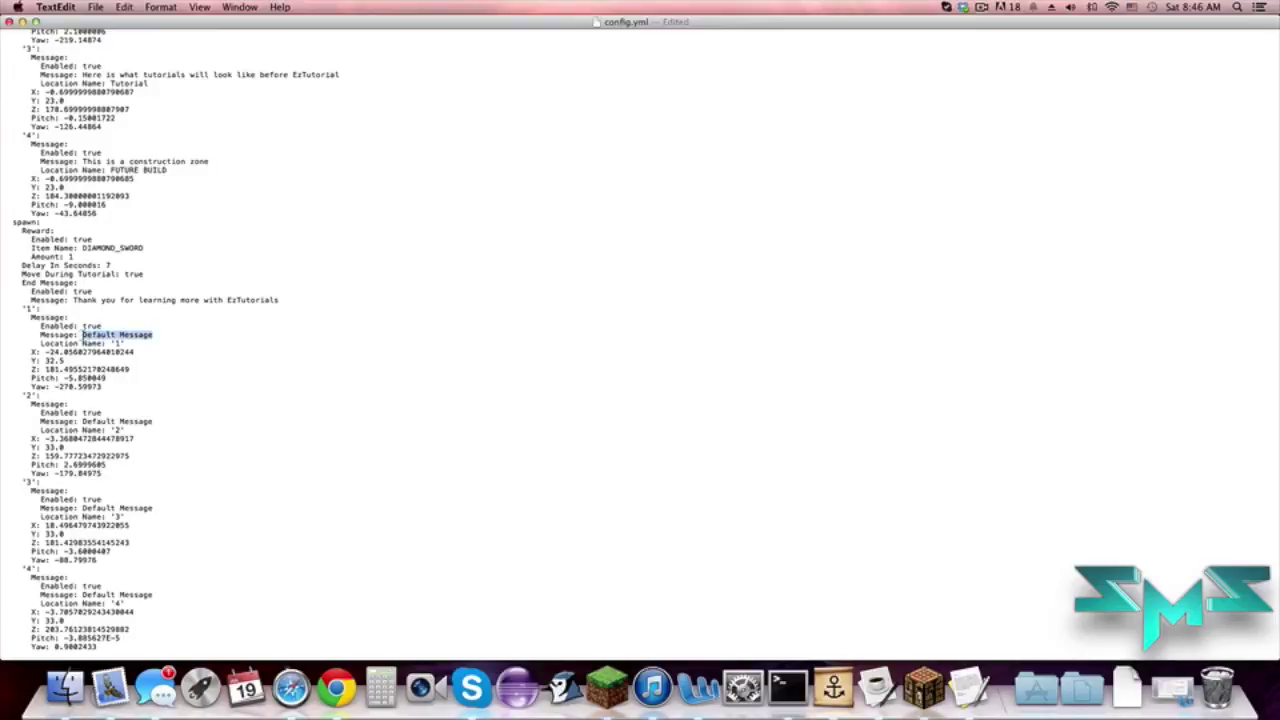
{"action": "left_click", "coordinate": [82, 334]}
{"action": "left_click_drag", "start_coordinate": [155, 334], "coordinate": [82, 334]}
{"action": "type", "text": "Here you can teleport a"}
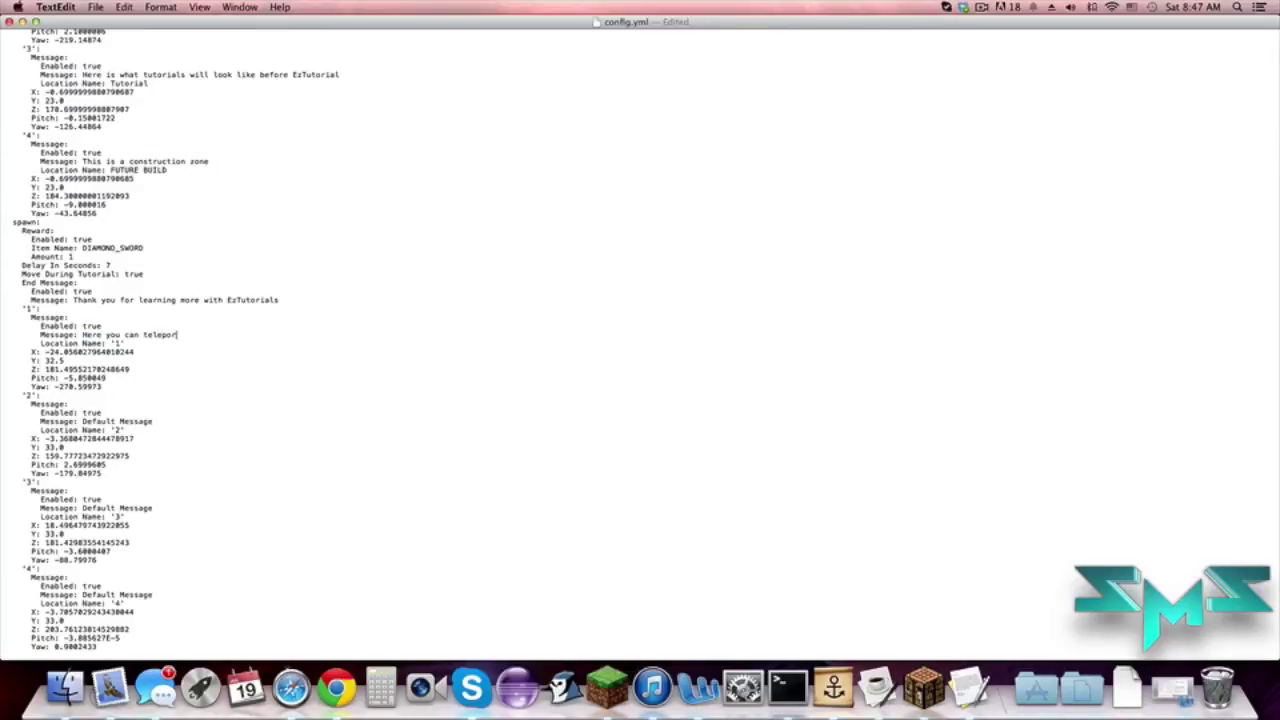
{"action": "type", "text": "round the world!"}
Step: Set the Location Name of spawn location 1 to Tp's
{"action": "left_click", "coordinate": [128, 344]}
{"action": "key", "text": "BackSpace"}
{"action": "key", "text": "BackSpace"}
{"action": "key", "text": "BackSpace"}
{"action": "type", "text": "Tp's"}
Step: Switch back to Minecraft and go out along the walkway to look at the hub's area signs
{"action": "left_click", "coordinate": [915, 668]}
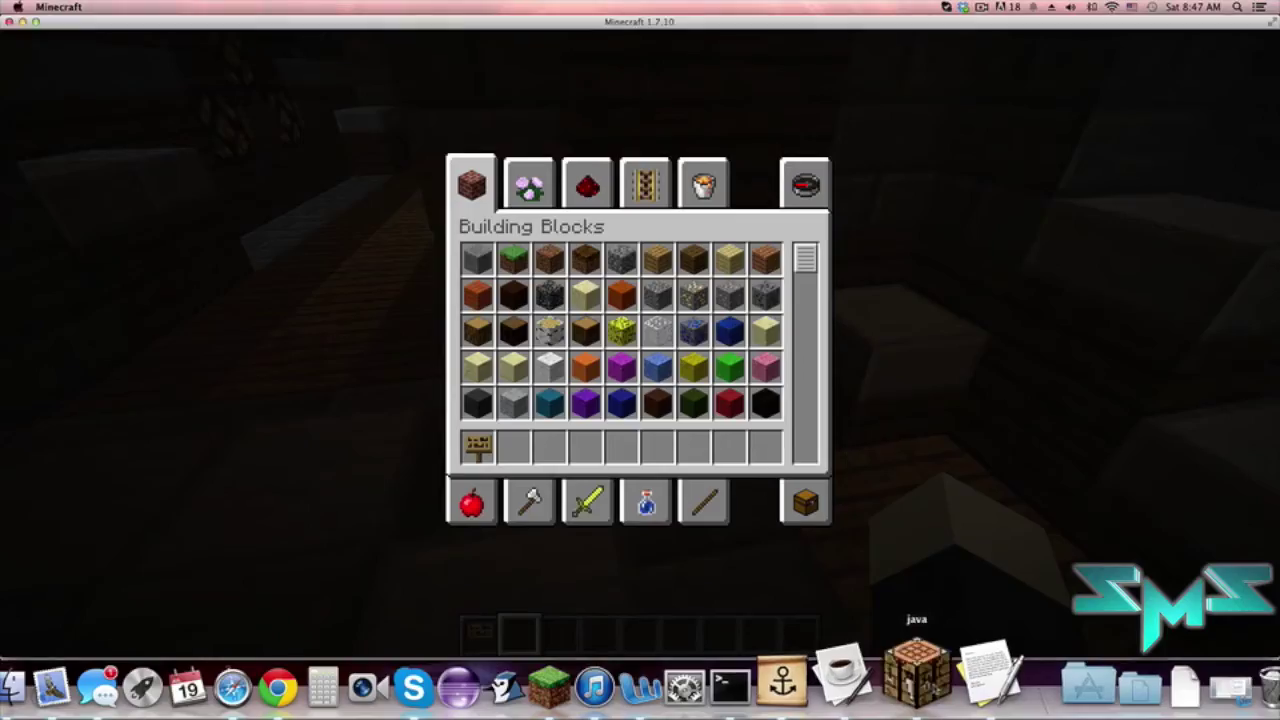
{"action": "key", "text": "e"}
{"action": "key", "text": "w"}
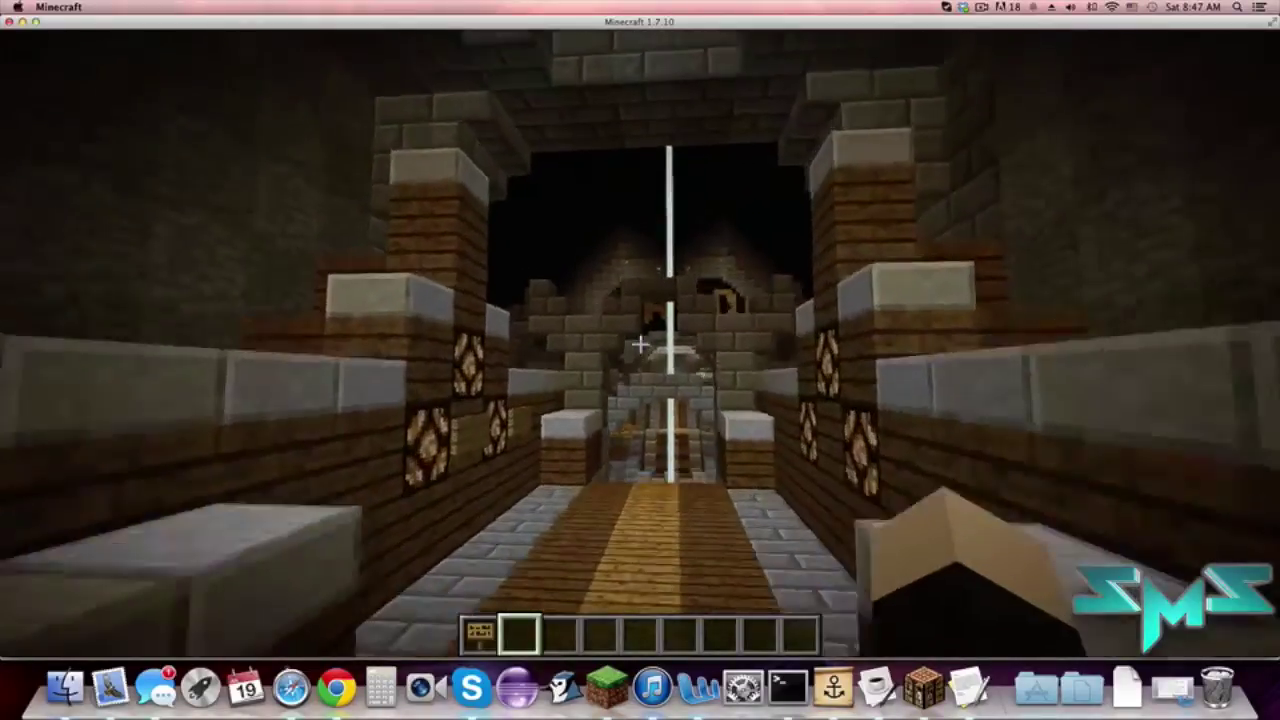
{"action": "key", "text": "e"}
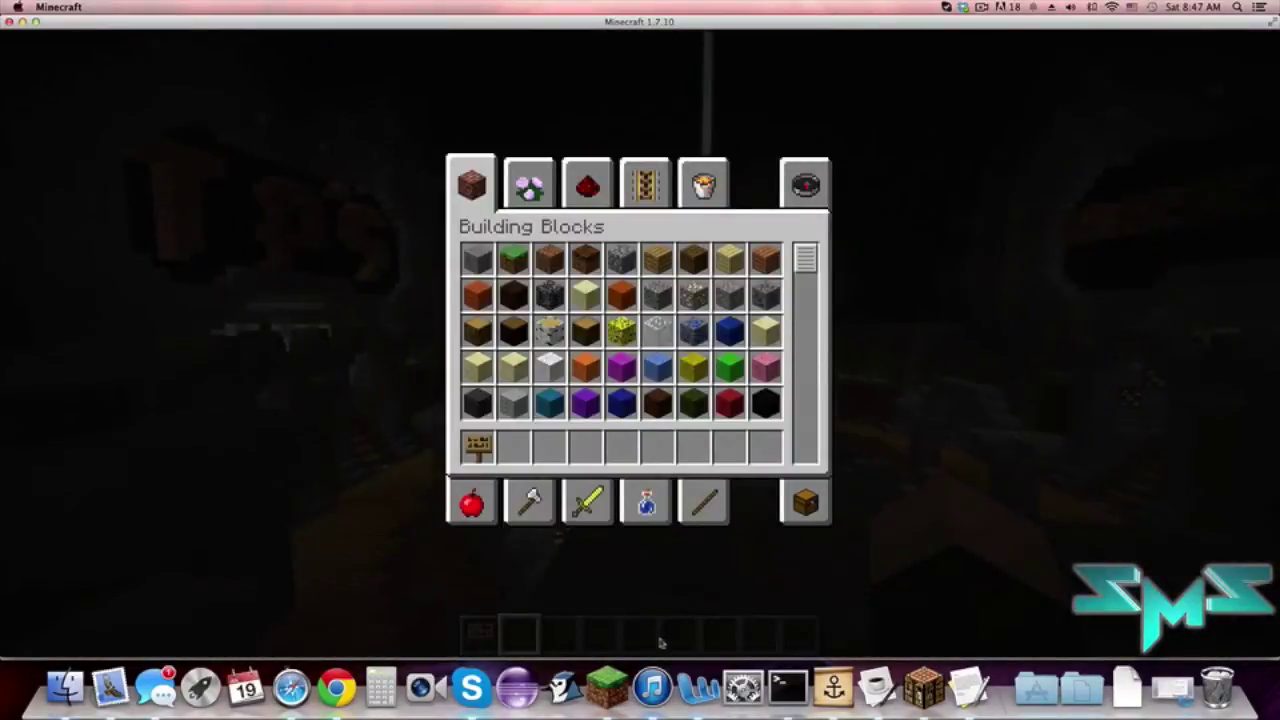
Step: Switch to config.yml in TextEdit and set the Location Name of spawn location 2 to Shop
{"action": "left_click", "coordinate": [997, 685]}
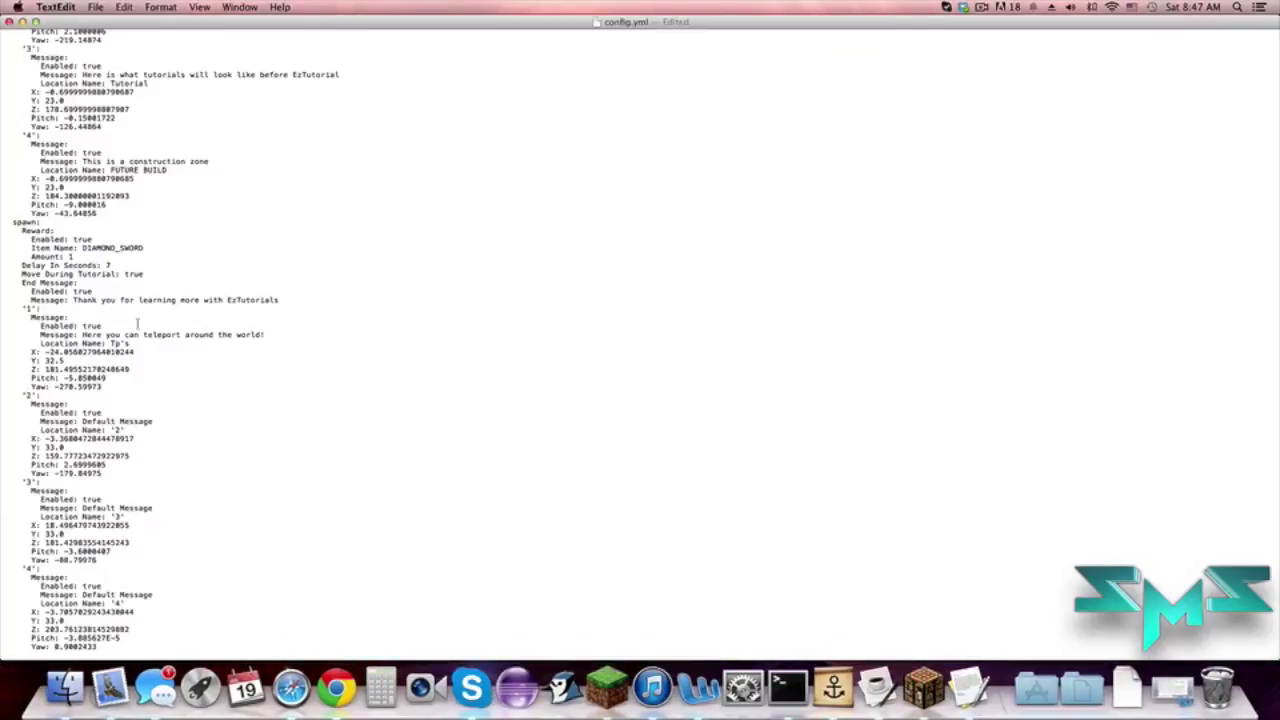
{"action": "left_click", "coordinate": [127, 431]}
{"action": "key", "text": "BackSpace"}
{"action": "key", "text": "BackSpace"}
{"action": "key", "text": "BackSpace"}
{"action": "type", "text": "Shop"}
Step: Replace the message of spawn location 2 with "Here you can buy and sell items"
{"action": "left_click", "coordinate": [171, 423]}
{"action": "key", "text": "BackSpace"}
{"action": "key", "text": "BackSpace"}
{"action": "key", "text": "BackSpace"}
{"action": "key", "text": "BackSpace"}
{"action": "key", "text": "BackSpace"}
{"action": "key", "text": "BackSpace"}
{"action": "key", "text": "BackSpace"}
{"action": "key", "text": "BackSpace"}
{"action": "key", "text": "BackSpace"}
{"action": "key", "text": "BackSpace"}
{"action": "key", "text": "BackSpace"}
{"action": "key", "text": "BackSpace"}
{"action": "key", "text": "BackSpace"}
{"action": "key", "text": "BackSpace"}
{"action": "key", "text": "BackSpace"}
{"action": "type", "text": "Here you cna"}
{"action": "type", "text": " buy and sell ites"}
{"action": "key", "text": "BackSpace"}
{"action": "type", "text": "ms"}
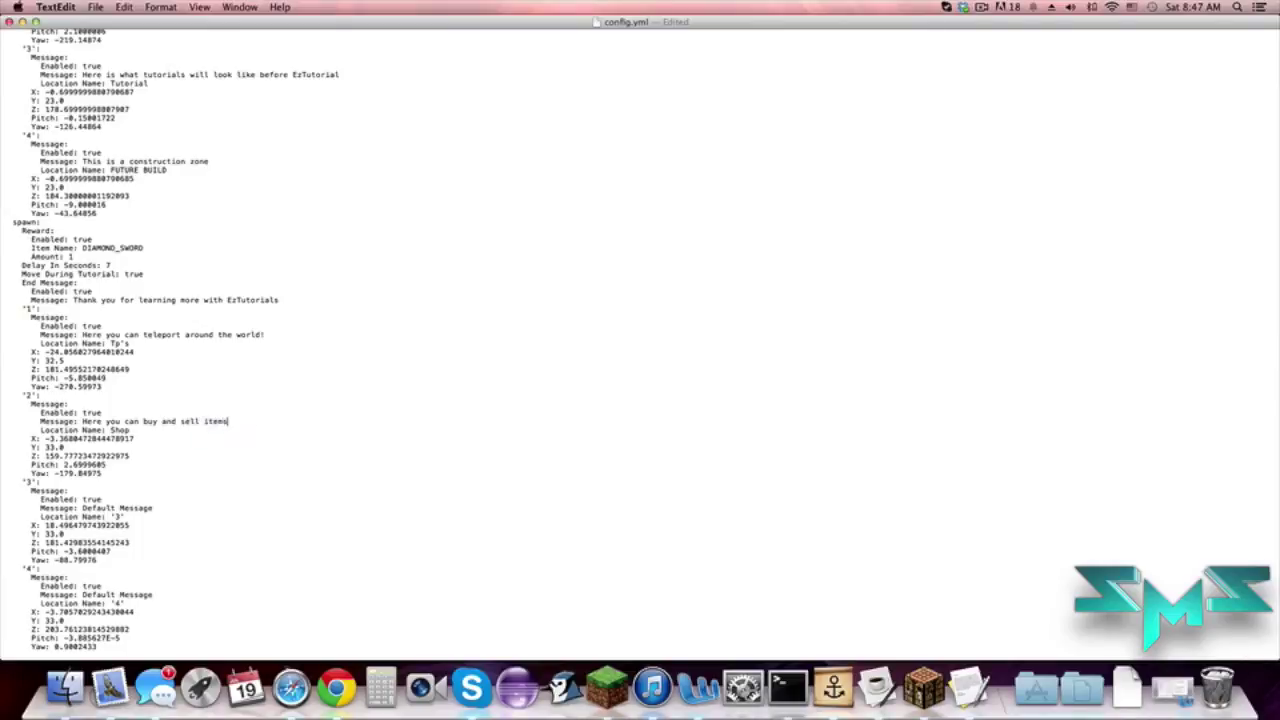
Step: Replace the message of spawn location 3 with "Here you can play mini games"
{"action": "left_click", "coordinate": [156, 508]}
{"action": "key", "text": "BackSpace"}
{"action": "key", "text": "BackSpace"}
{"action": "key", "text": "BackSpace"}
{"action": "key", "text": "BackSpace"}
{"action": "key", "text": "BackSpace"}
{"action": "key", "text": "BackSpace"}
{"action": "key", "text": "BackSpace"}
{"action": "key", "text": "BackSpace"}
{"action": "key", "text": "BackSpace"}
{"action": "key", "text": "BackSpace"}
{"action": "key", "text": "BackSpace"}
{"action": "key", "text": "BackSpace"}
{"action": "key", "text": "BackSpace"}
{"action": "key", "text": "BackSpace"}
{"action": "key", "text": "BackSpace"}
{"action": "type", "text": "Here you can play minigames"}
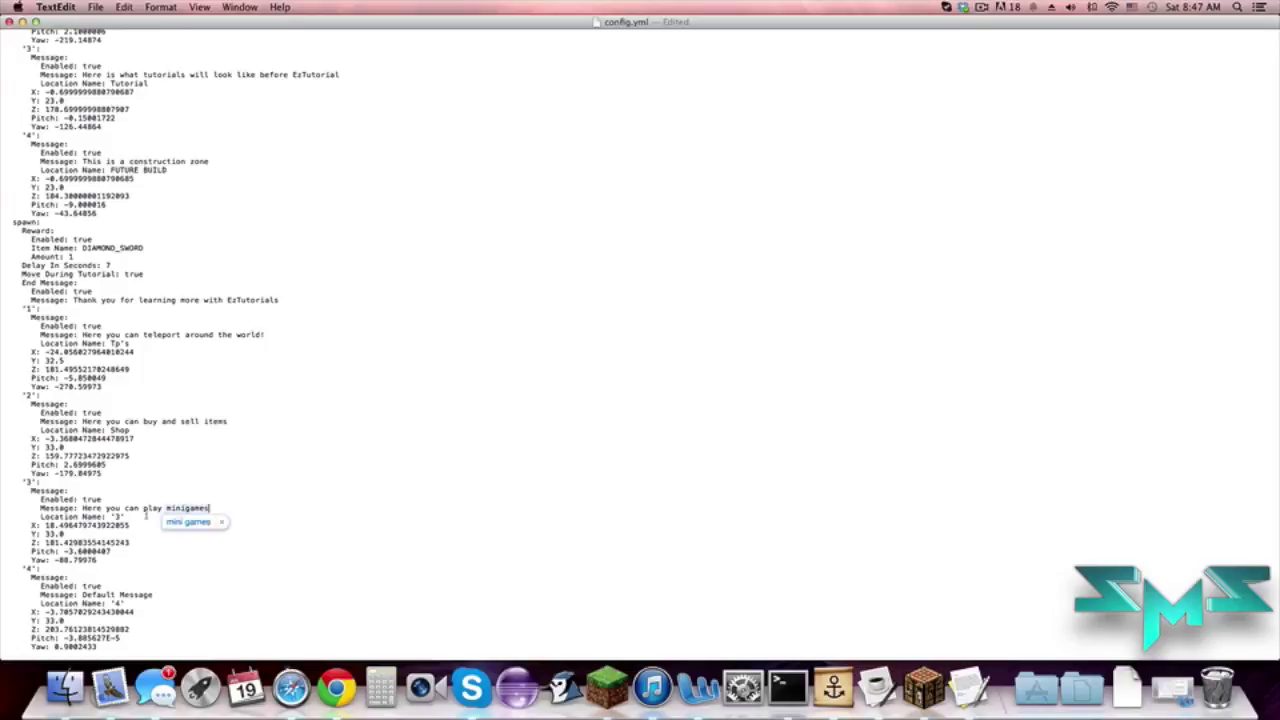
Step: Set the Location Name of spawn location 3 to Minigames
{"action": "key", "text": "Down"}
{"action": "key", "text": "BackSpace"}
{"action": "key", "text": "BackSpace"}
{"action": "key", "text": "BackSpace"}
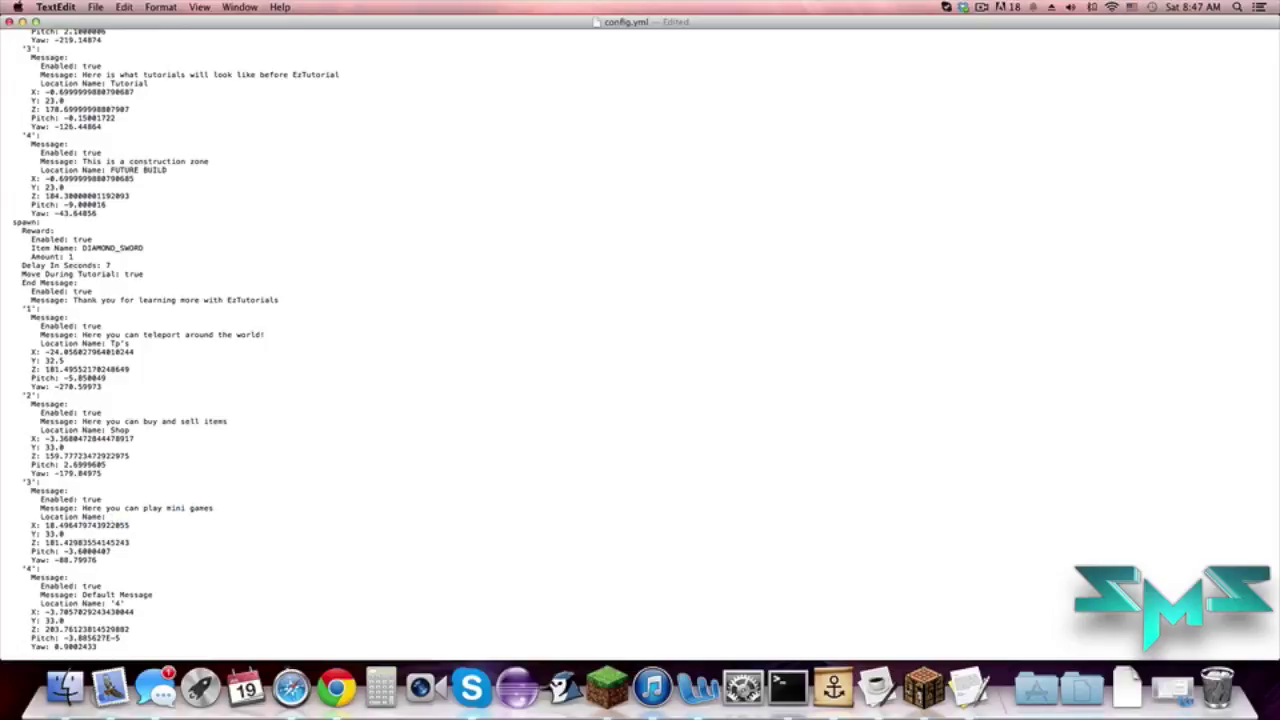
{"action": "type", "text": "M"}
{"action": "type", "text": "mes"}
Step: Set the Location Name of spawn location 4 to Spawn
{"action": "left_click", "coordinate": [124, 603]}
{"action": "key", "text": "BackSpace"}
{"action": "key", "text": "BackSpace"}
{"action": "type", "text": "Spawn"}
Step: Replace the message of spawn location 4 with "Were you spawn in", close config.yml and quit TextEdit
{"action": "left_click_drag", "start_coordinate": [170, 596], "coordinate": [83, 596]}
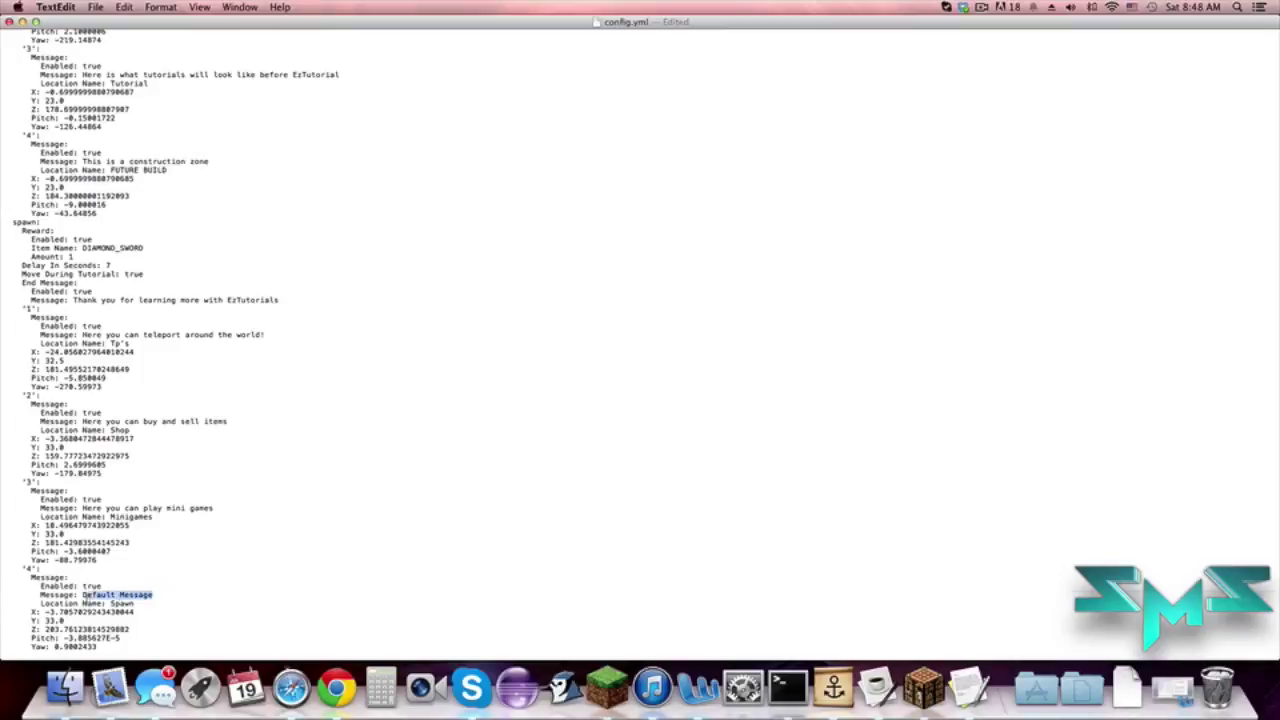
{"action": "type", "text": "Here you spawn in"}
{"action": "left_click", "coordinate": [14, 21]}
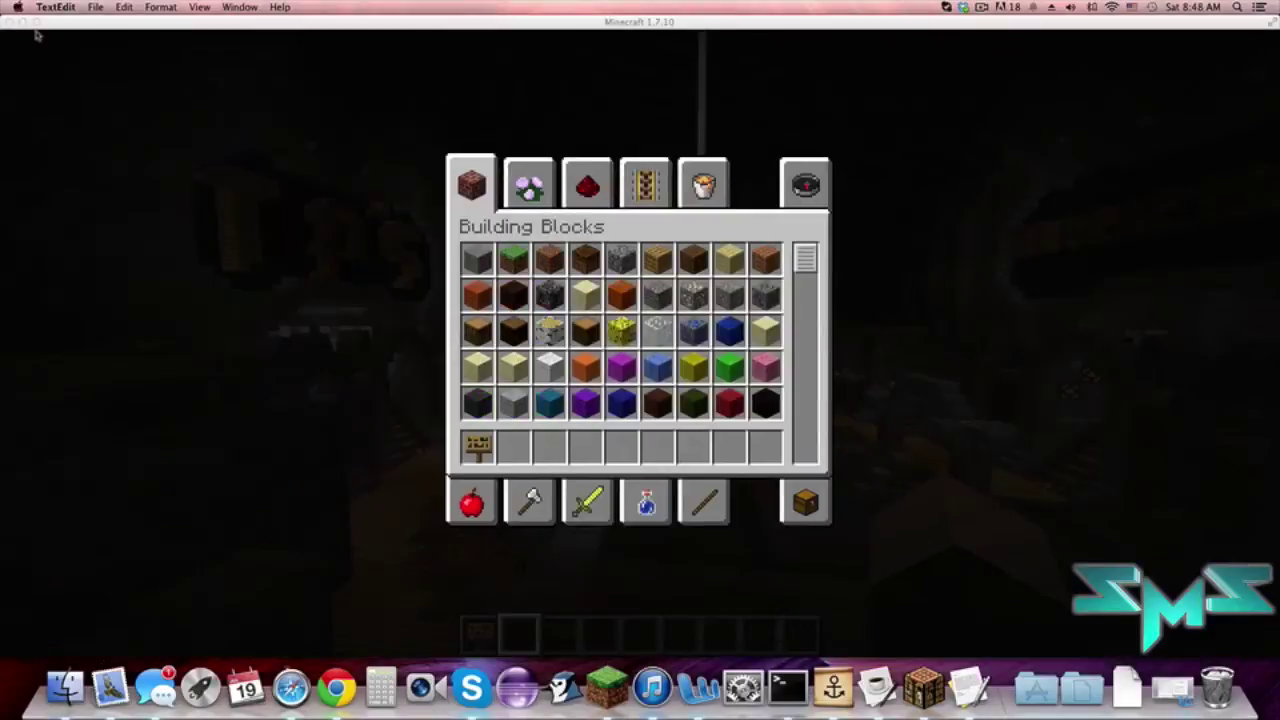
{"action": "key", "text": "super+q"}
Step: Run the reload command in the Minecraft server's Terminal console
{"action": "left_click_drag", "start_coordinate": [444, 261], "coordinate": [425, 267]}
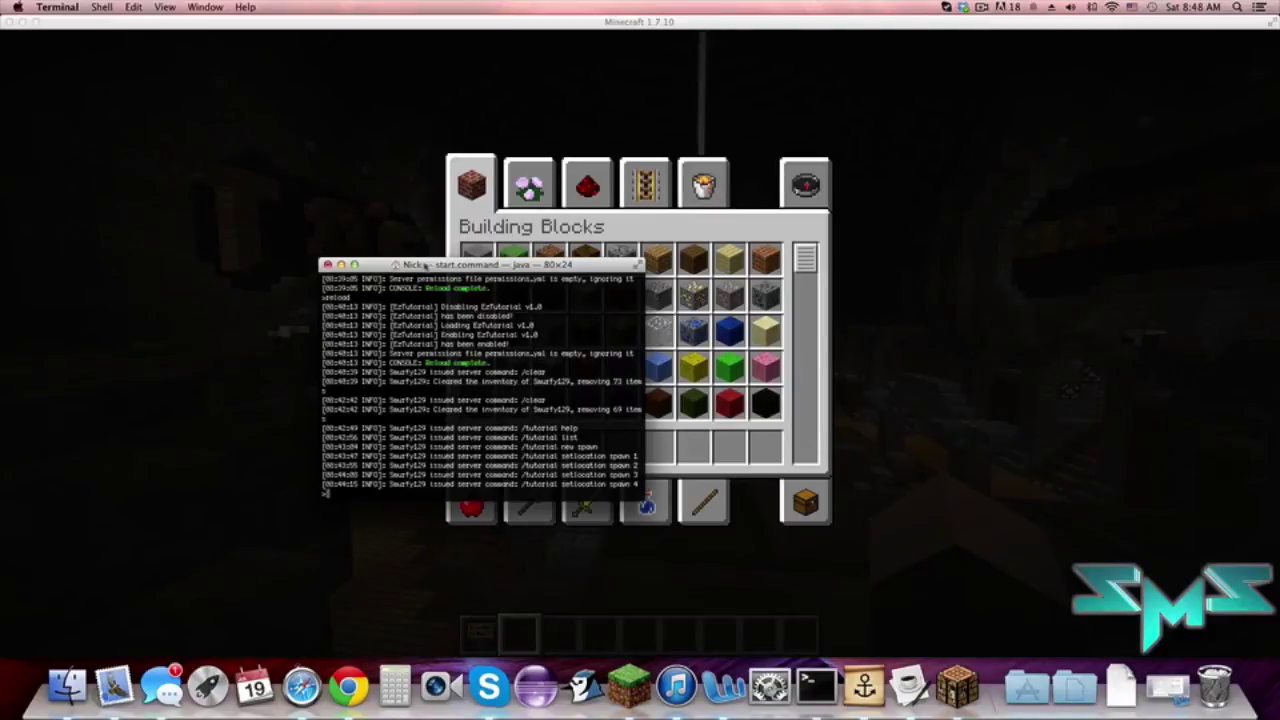
{"action": "type", "text": "reload"}
{"action": "key", "text": "Return"}
Step: Return to Minecraft, leave the inventory and start the spawn tutorial from its EzTutorial sign
{"action": "left_click", "coordinate": [305, 275]}
{"action": "left_click", "coordinate": [279, 361]}
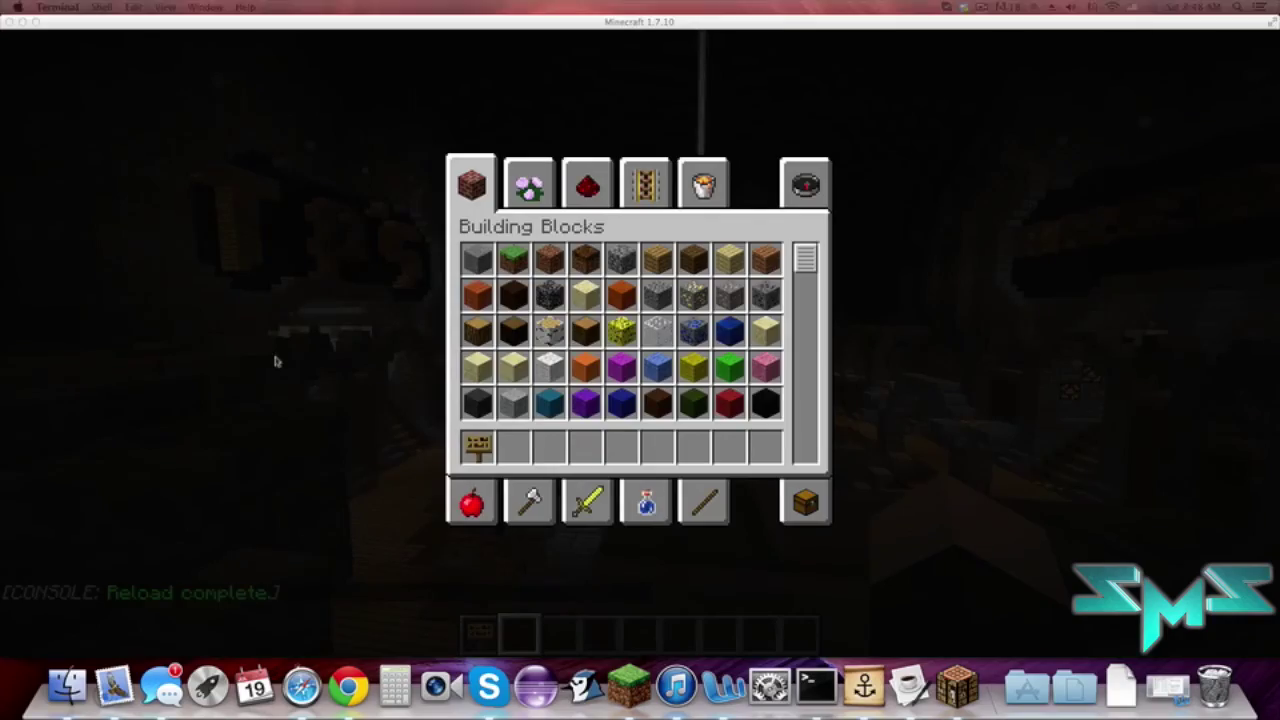
{"action": "key", "text": "e"}
{"action": "key", "text": "w"}
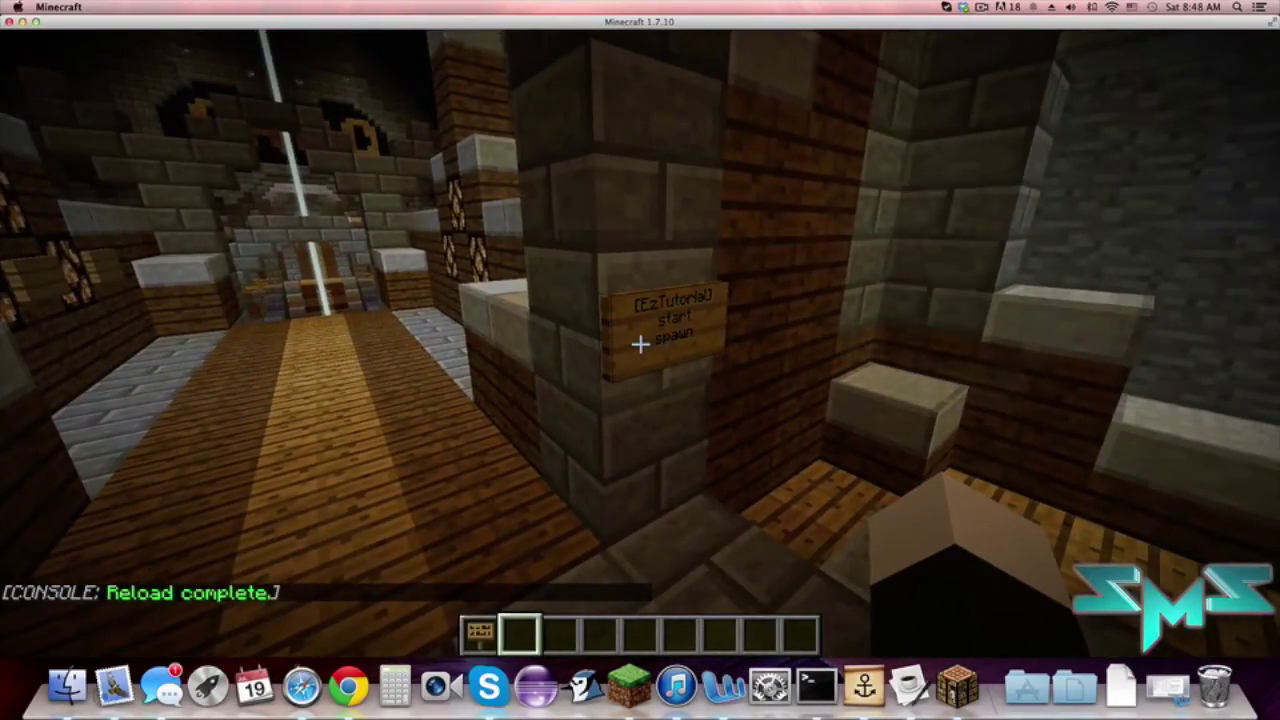
{"action": "right_click", "coordinate": [640, 343]}
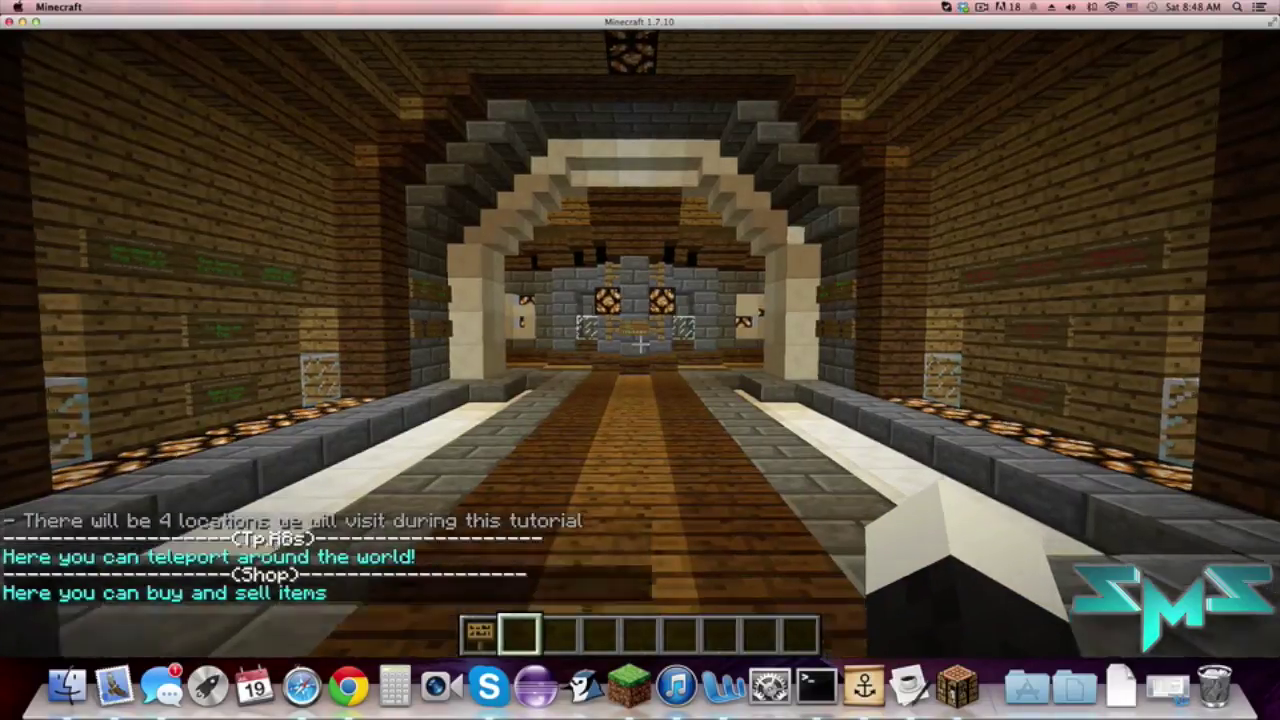
Step: Walk around the Shop and Minigames stops while the spawn tutorial runs, testing movement during the tutorial
{"action": "key", "text": "w"}
{"action": "key", "text": "w"}
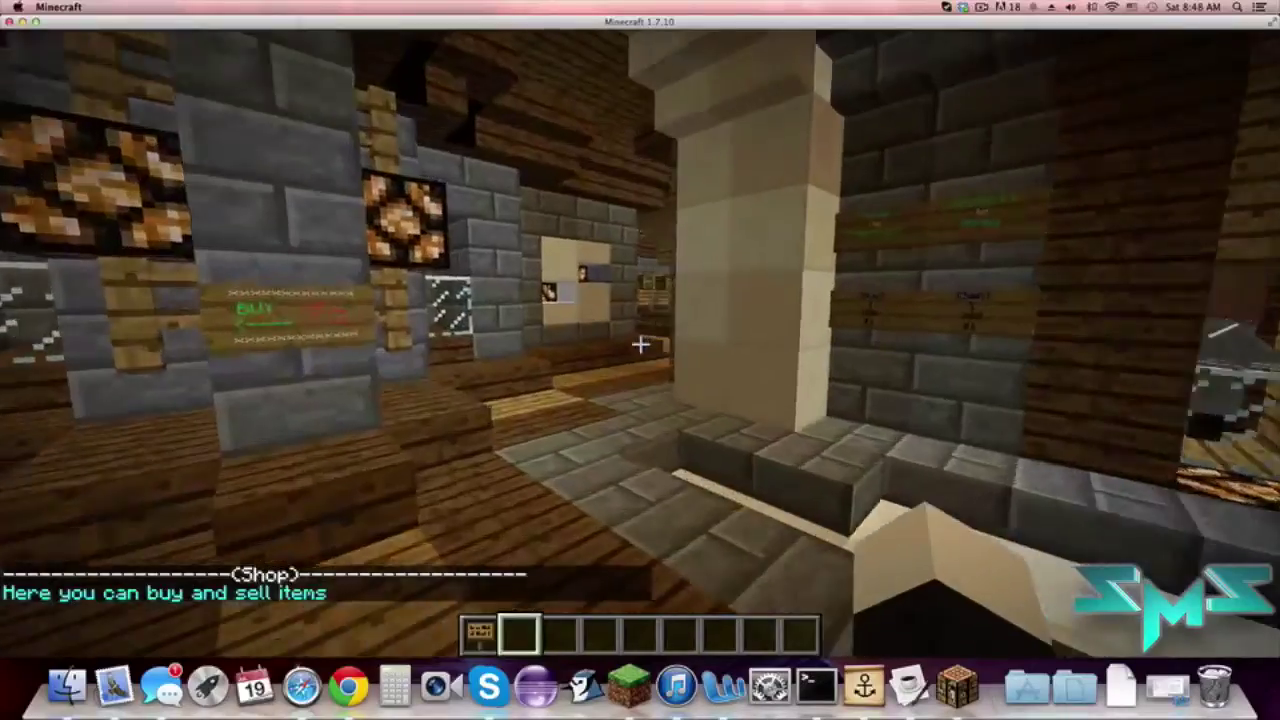
{"action": "key", "text": "w"}
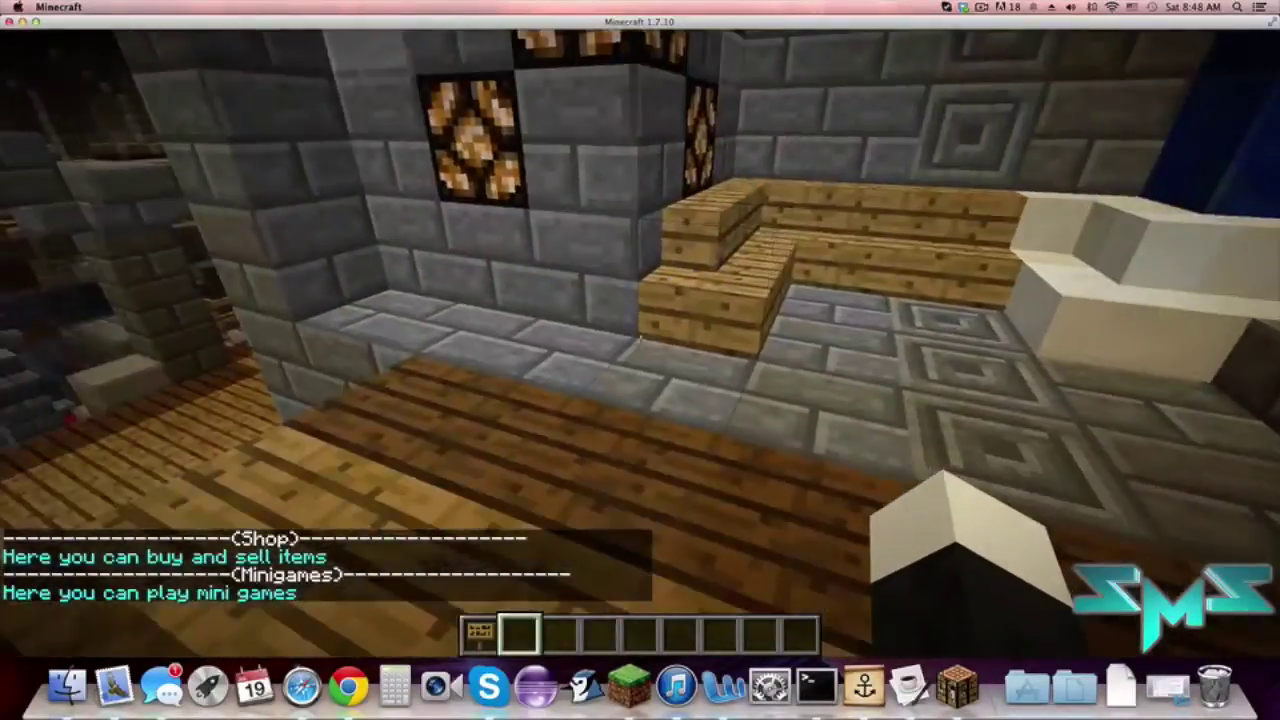
{"action": "key", "text": "w"}
{"action": "key", "text": "w"}
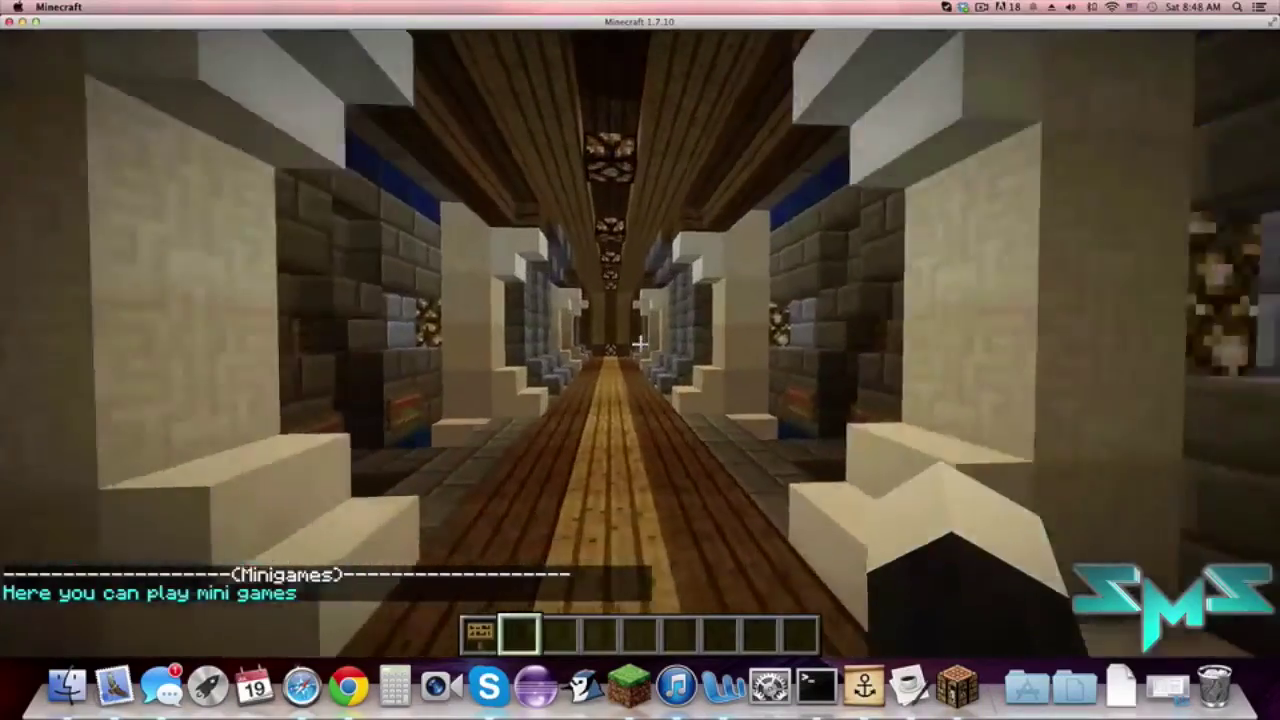
{"action": "key", "text": "w"}
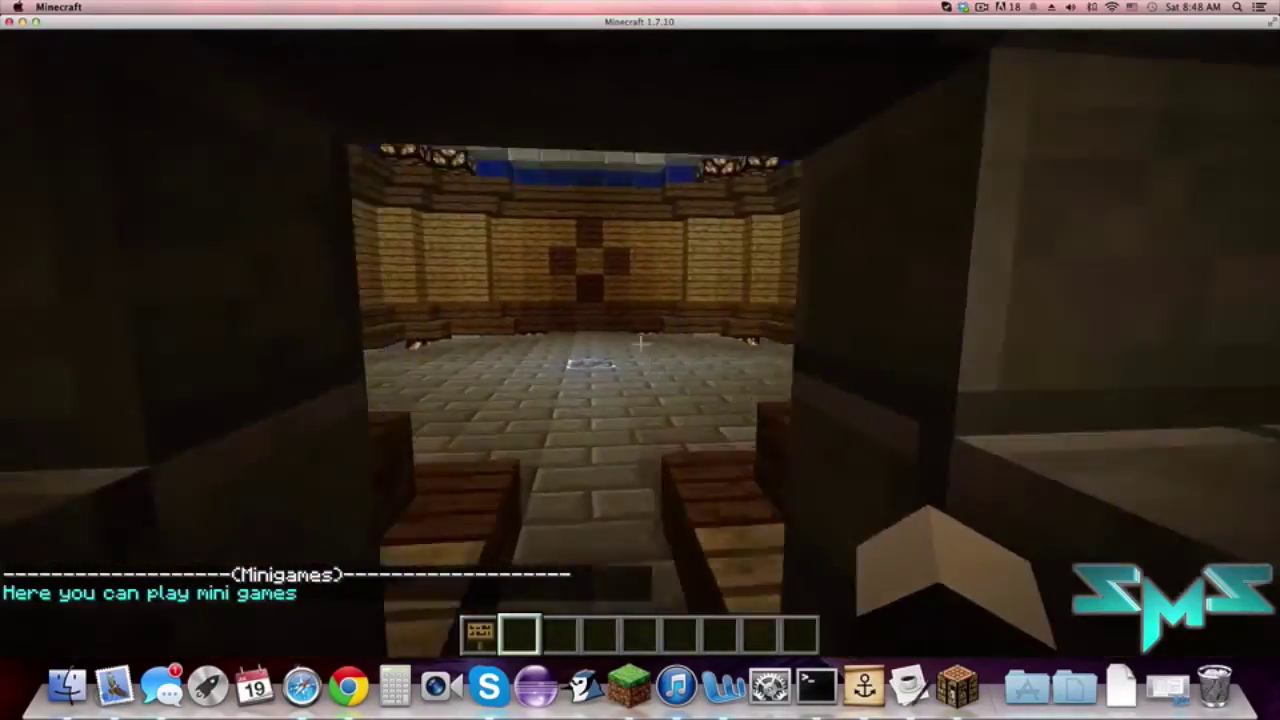
{"action": "key", "text": "s"}
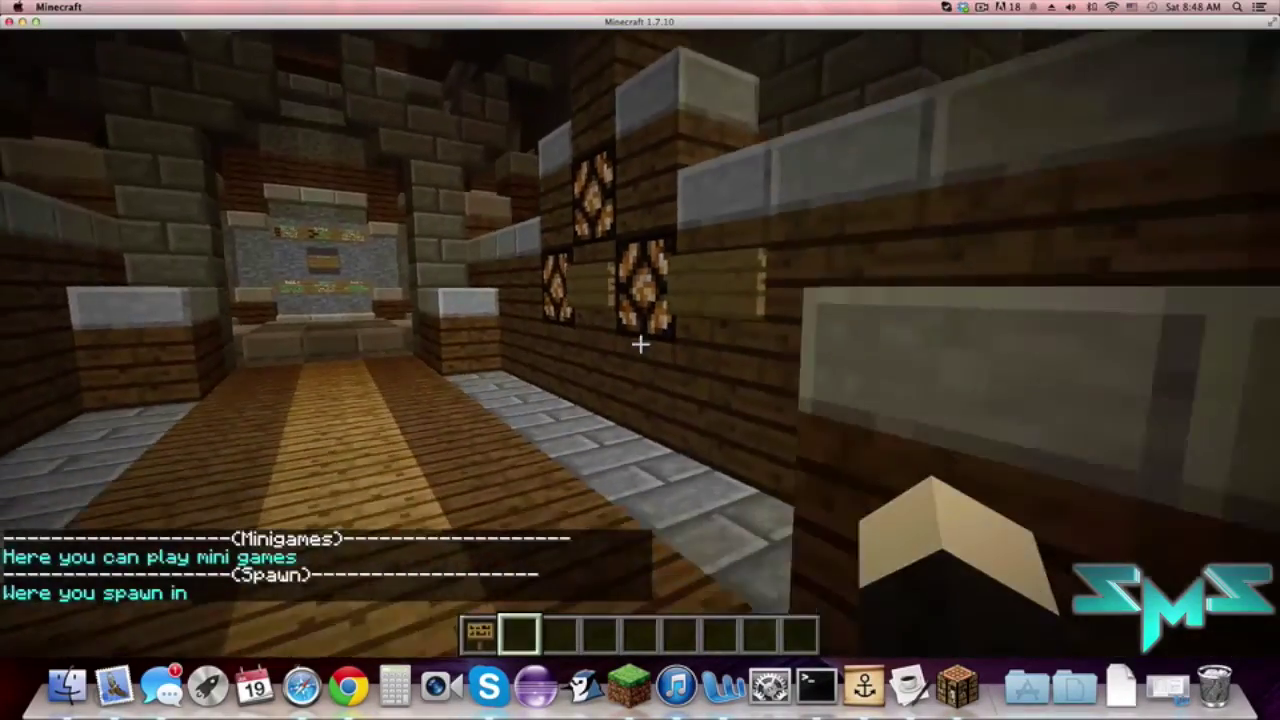
Step: Walk around the Spawn stop until the tutorial ends, select an empty hotbar slot and view both EzTutorial start signs
{"action": "key", "text": "w"}
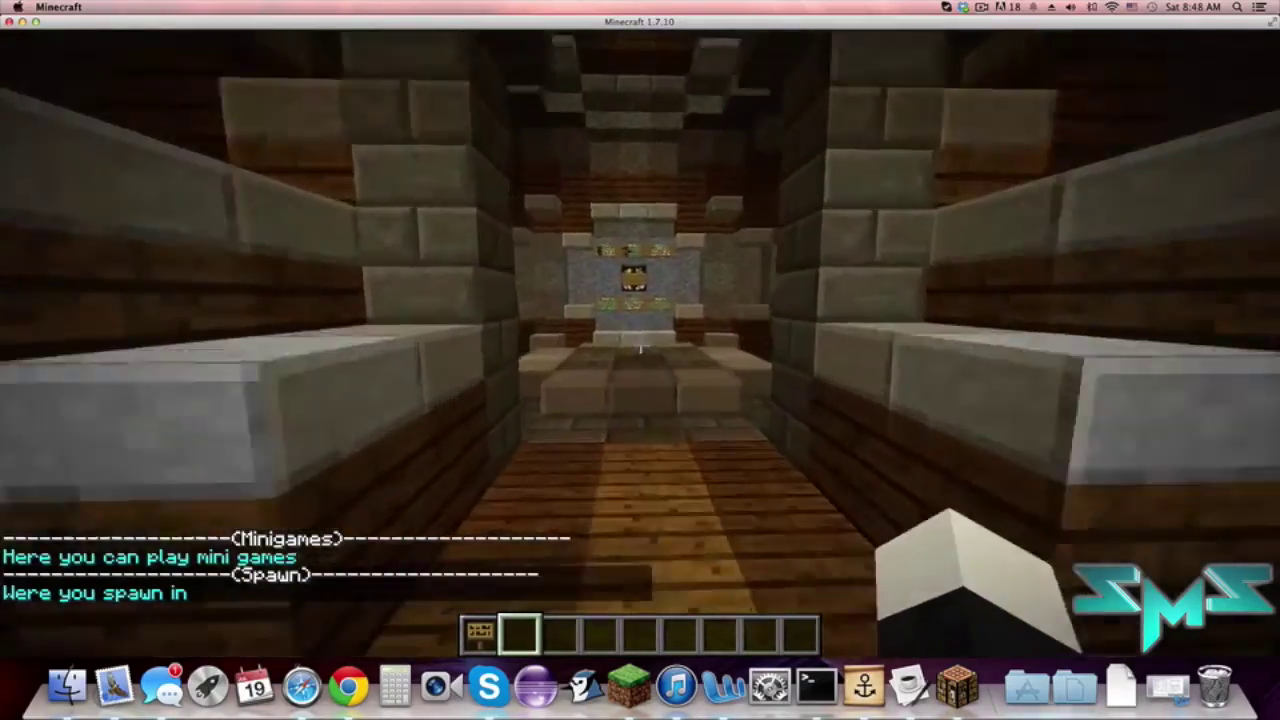
{"action": "key", "text": "s"}
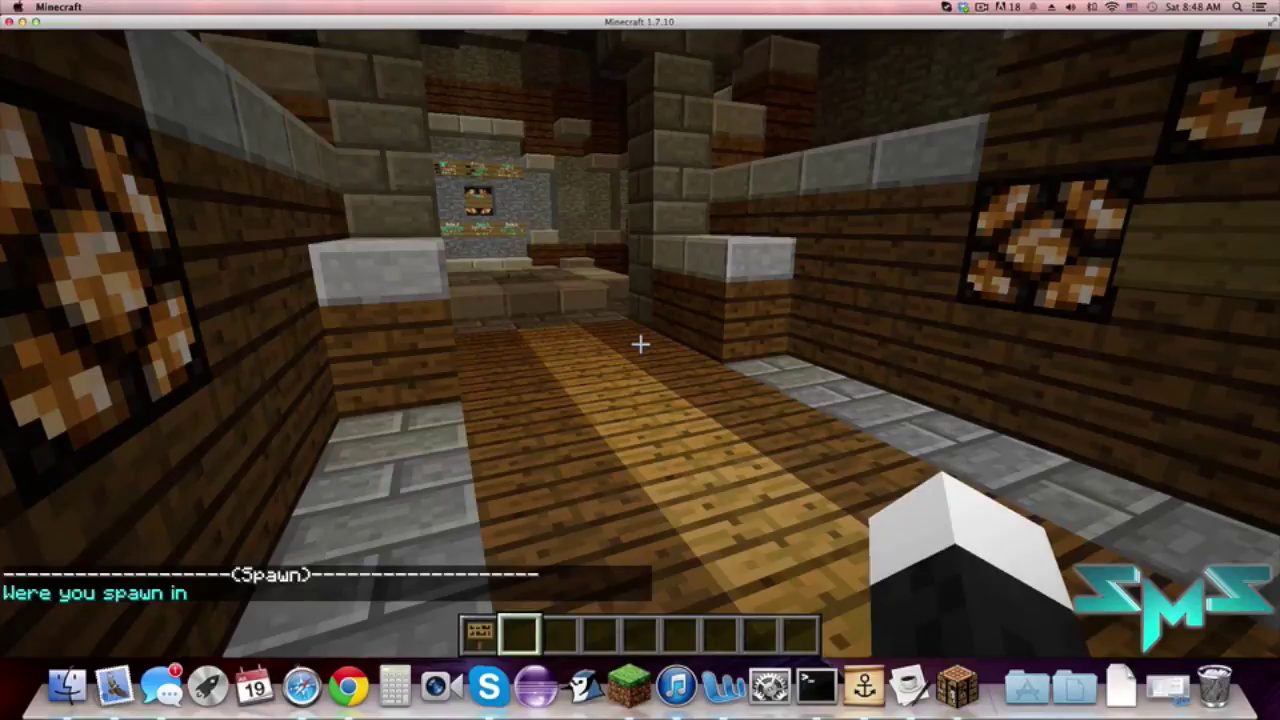
{"action": "right_click", "coordinate": [640, 344]}
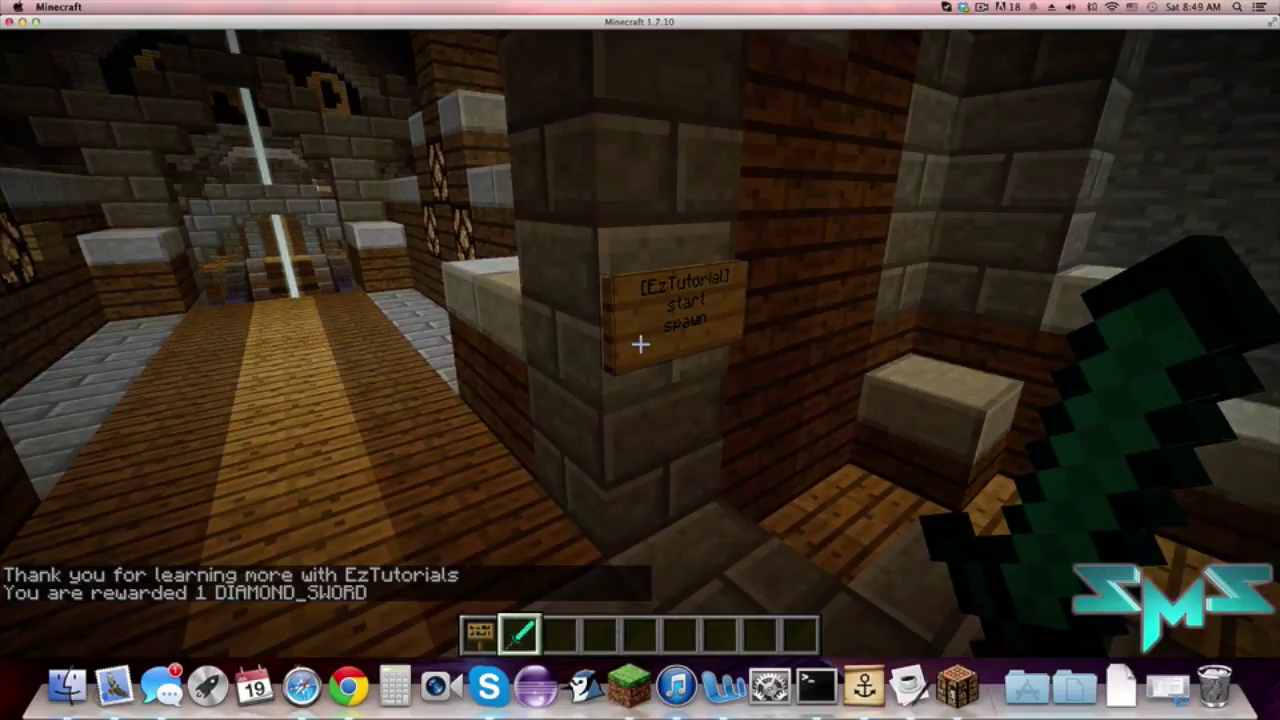
{"action": "scroll", "coordinate": [640, 344], "scroll_direction": "down", "scroll_amount": 1}
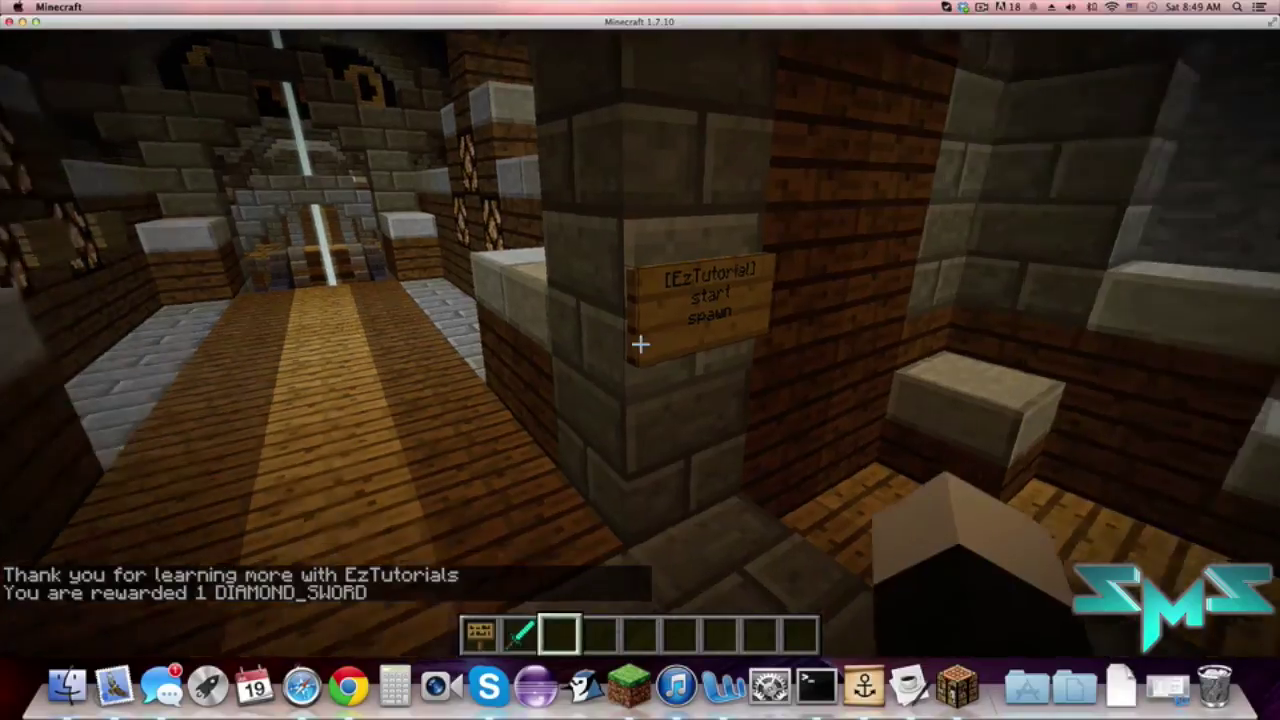
{"action": "key", "text": "w"}
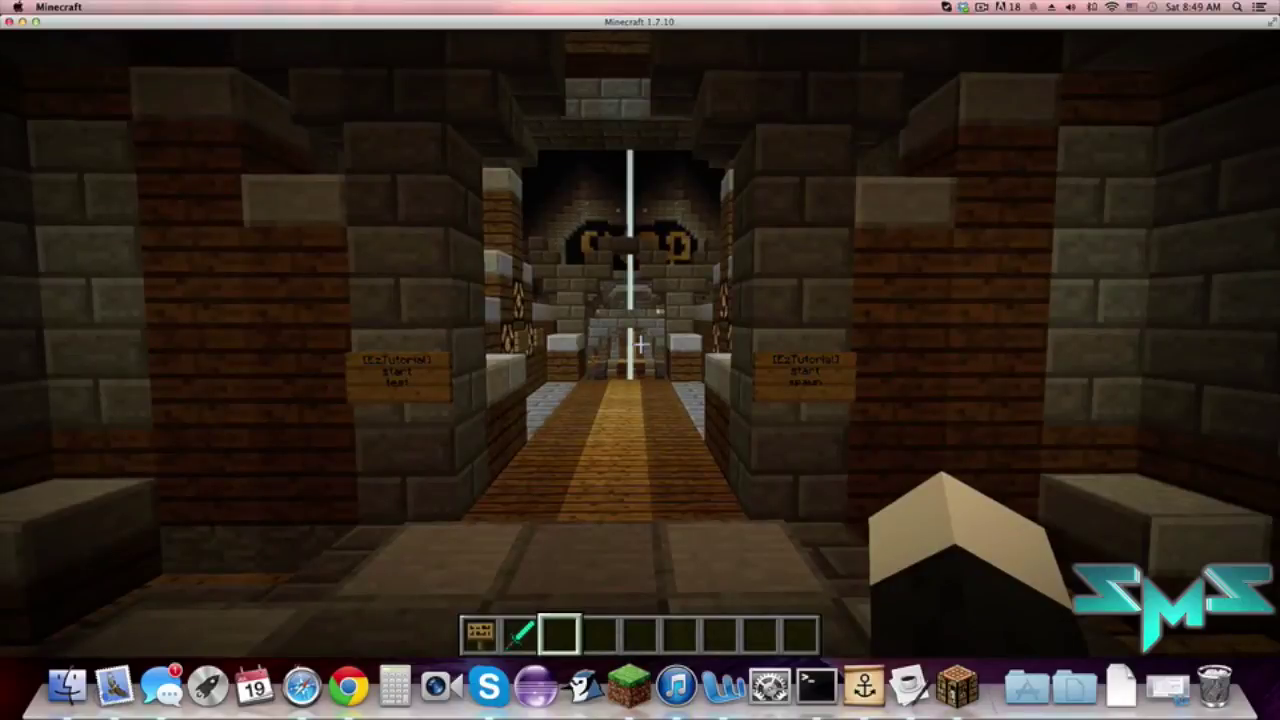